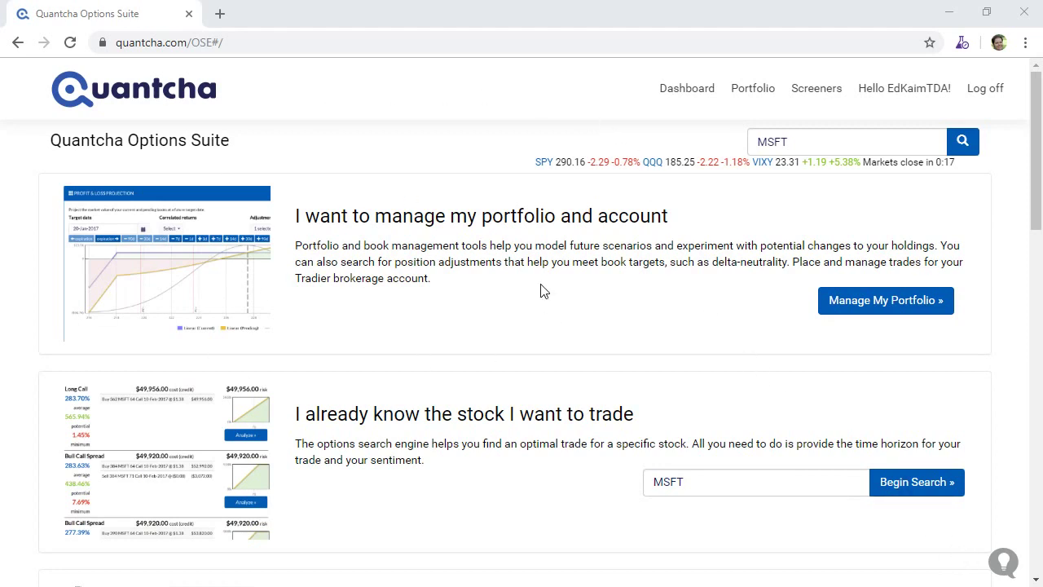
Step: Open the brokerage link management page for the portfolio
click(945, 301)
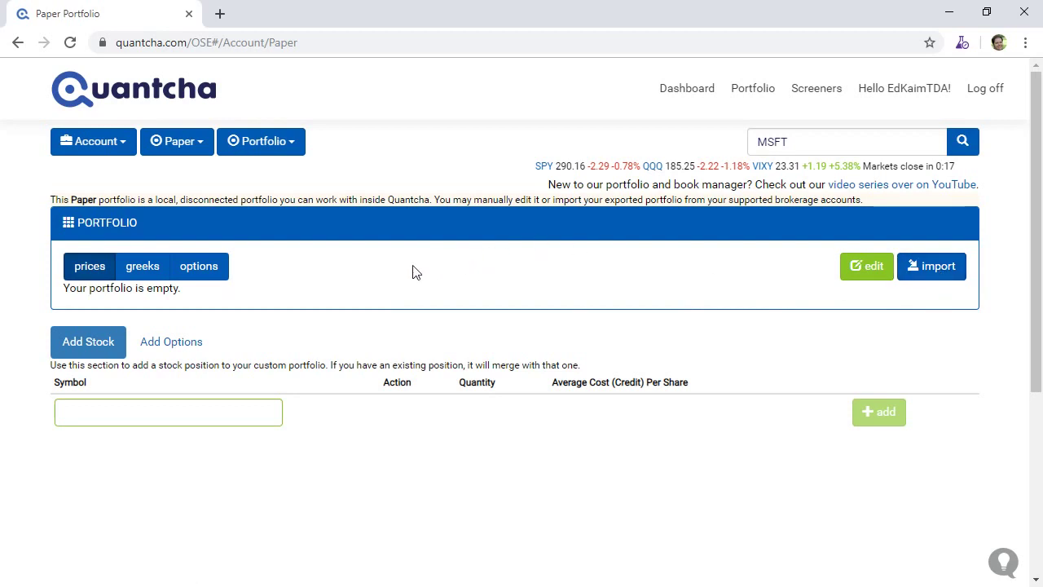
click(279, 146)
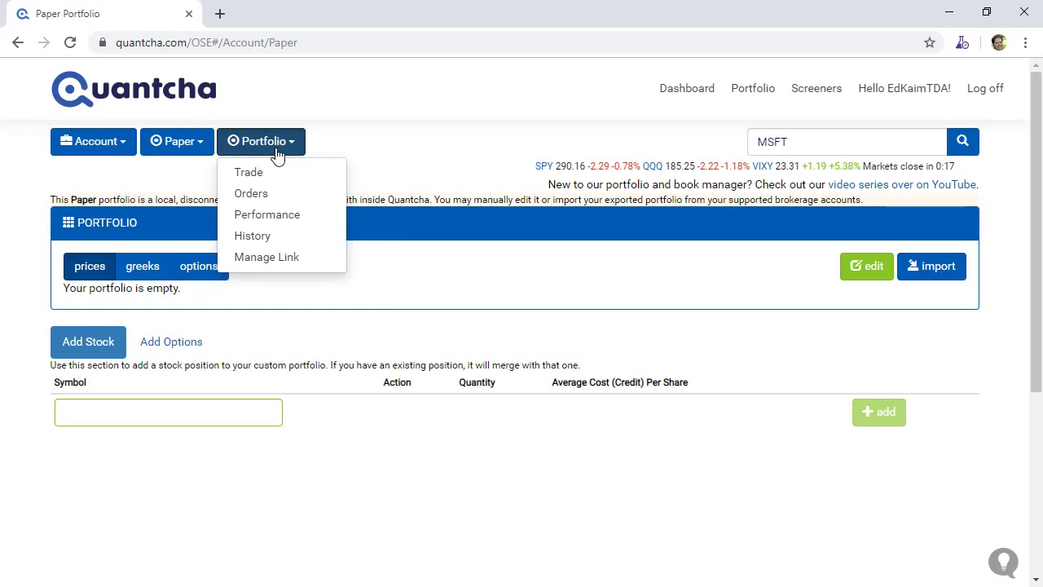
click(281, 263)
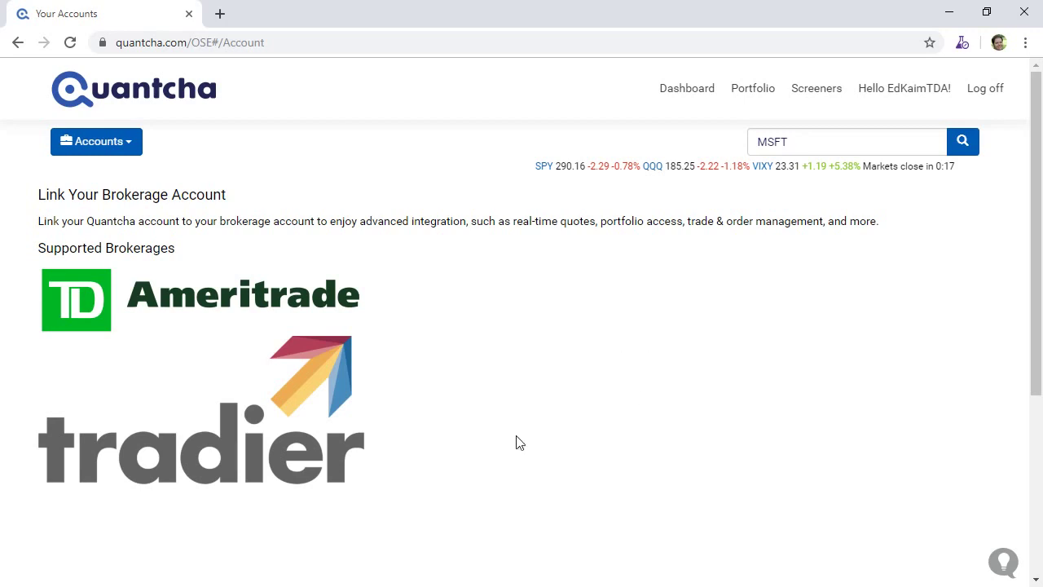
Step: Link the TD Ameritrade brokerage by logging in and allowing Quantcha to access the account
click(204, 297)
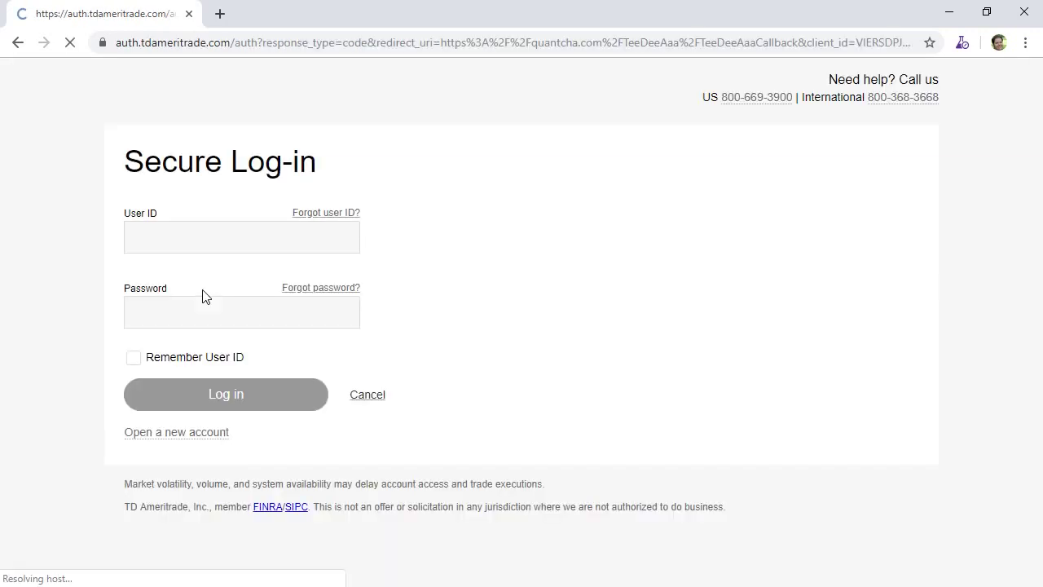
click(284, 394)
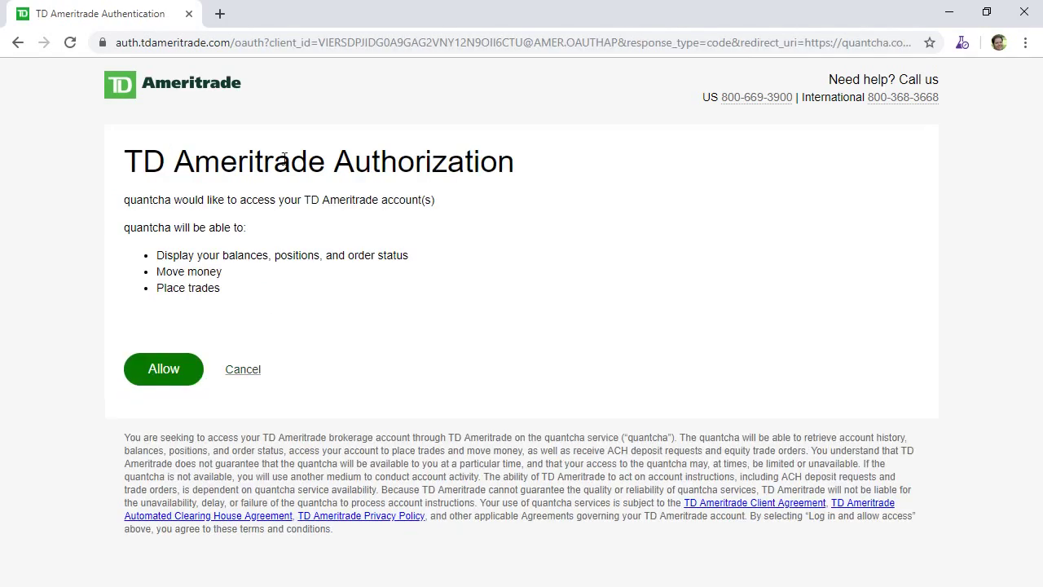
click(159, 382)
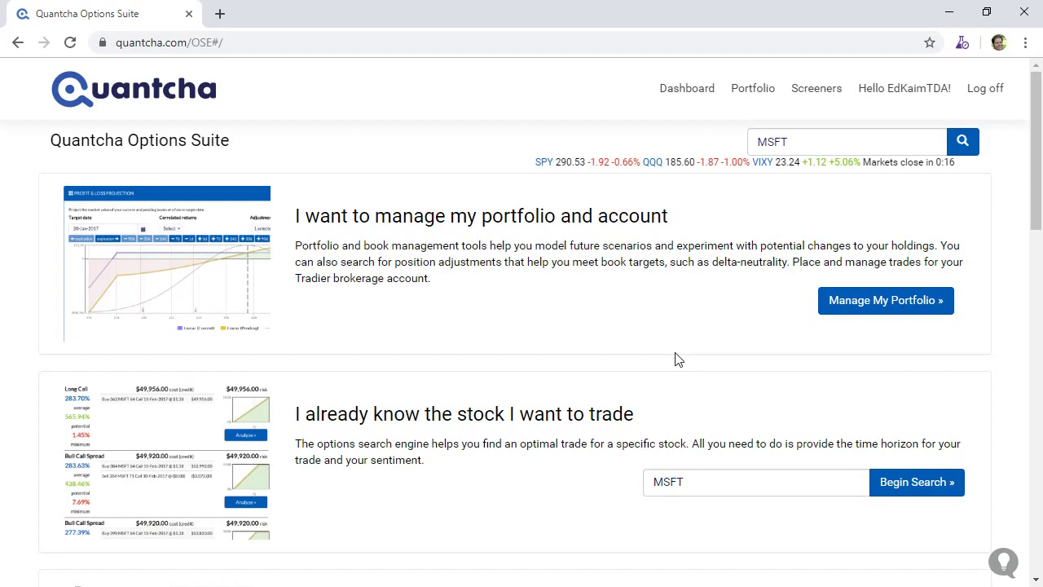
Step: Open the portfolio manager and switch from the Paper portfolio to the linked brokerage account
click(895, 305)
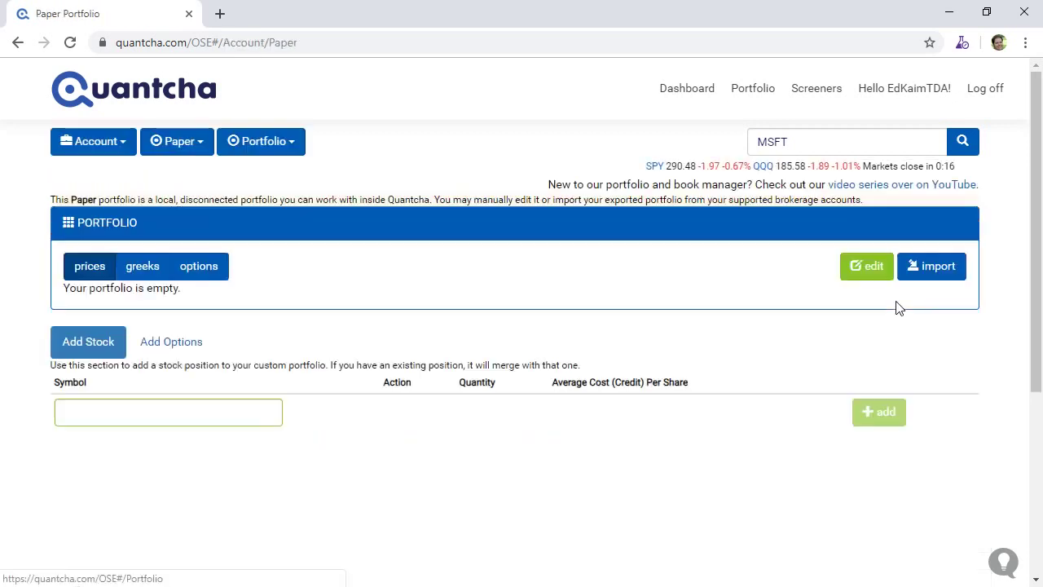
click(168, 151)
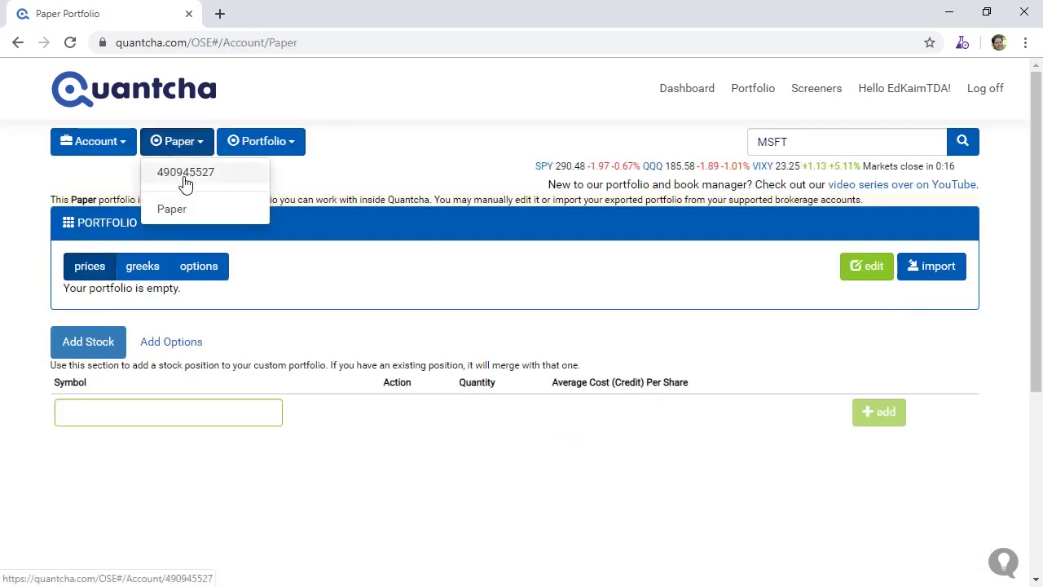
click(186, 175)
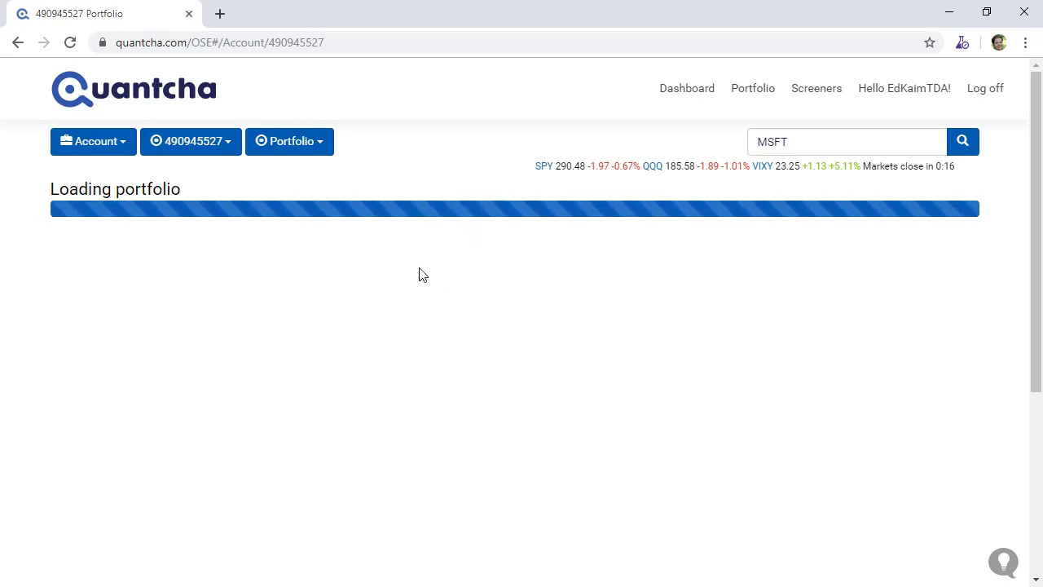
Step: Review the linked account's positions, account balances and allocation chart
click(678, 93)
click(753, 88)
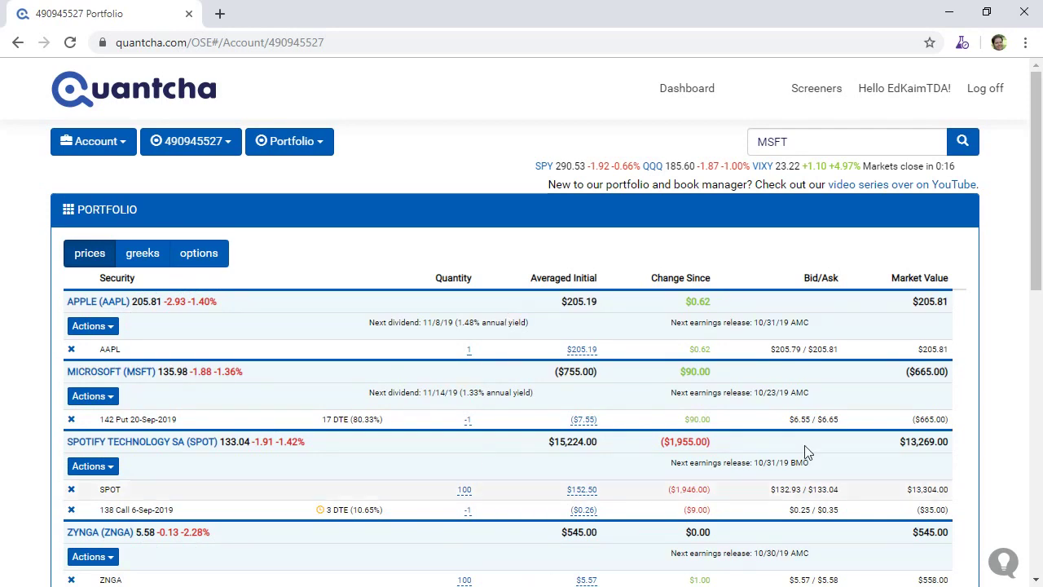
scroll(671, 391, down, 2)
scroll(672, 391, down, 2)
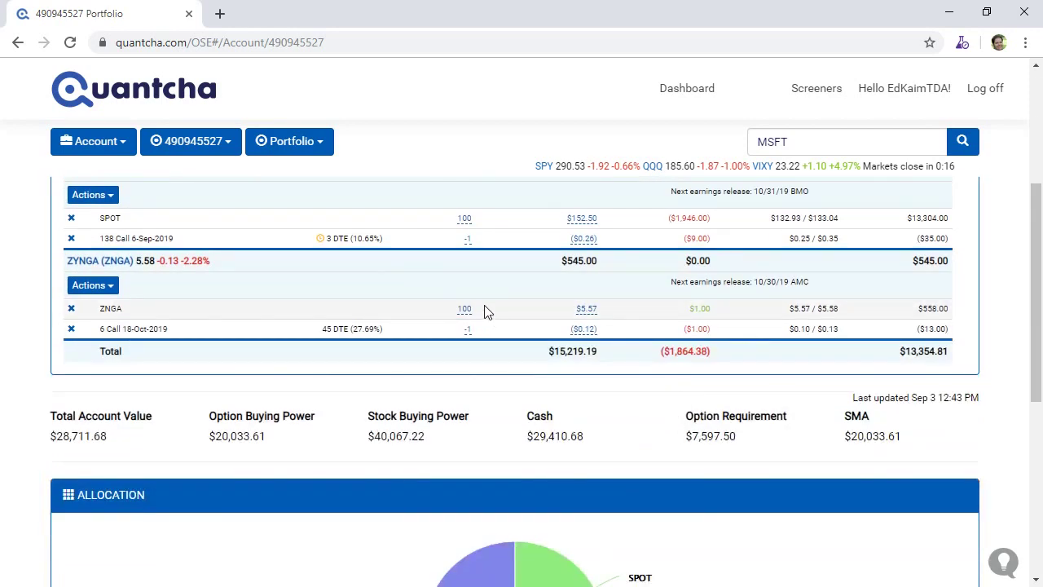
scroll(506, 310, down, 3)
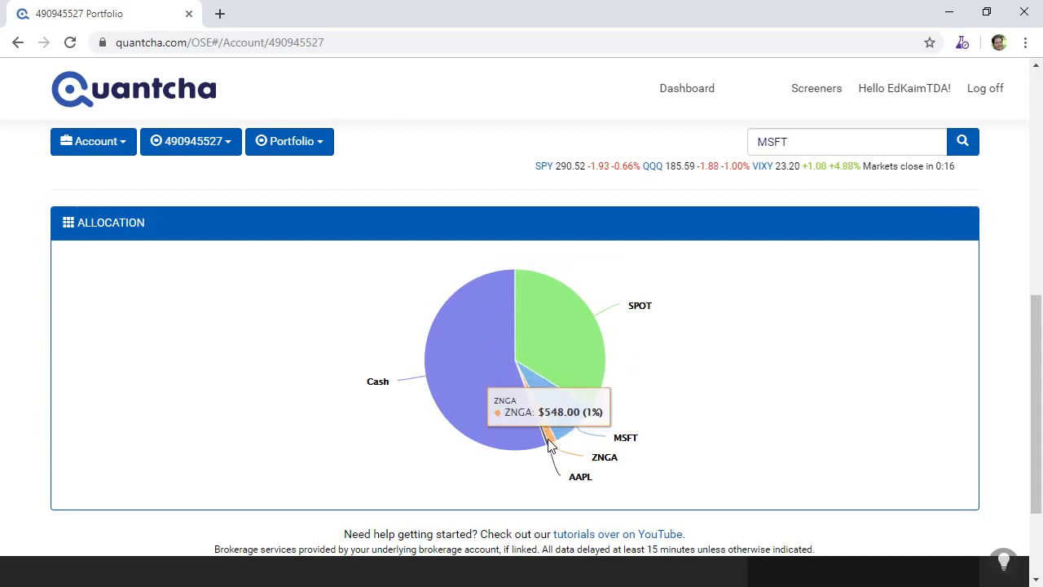
scroll(468, 375, up, 6)
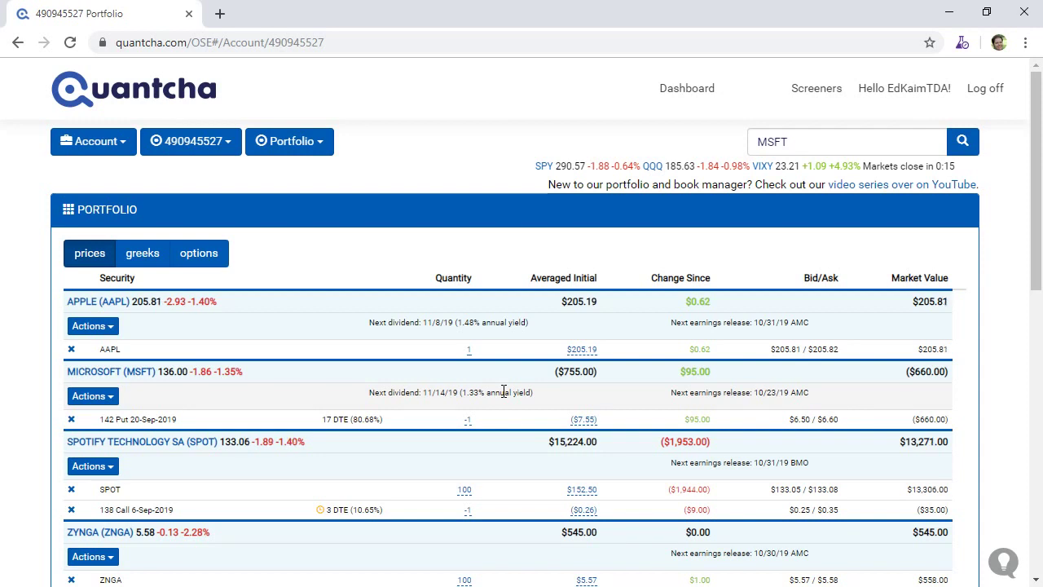
Step: Open the account's Performance report and examine its winning and losing trade charts by underlying and strategy
click(303, 147)
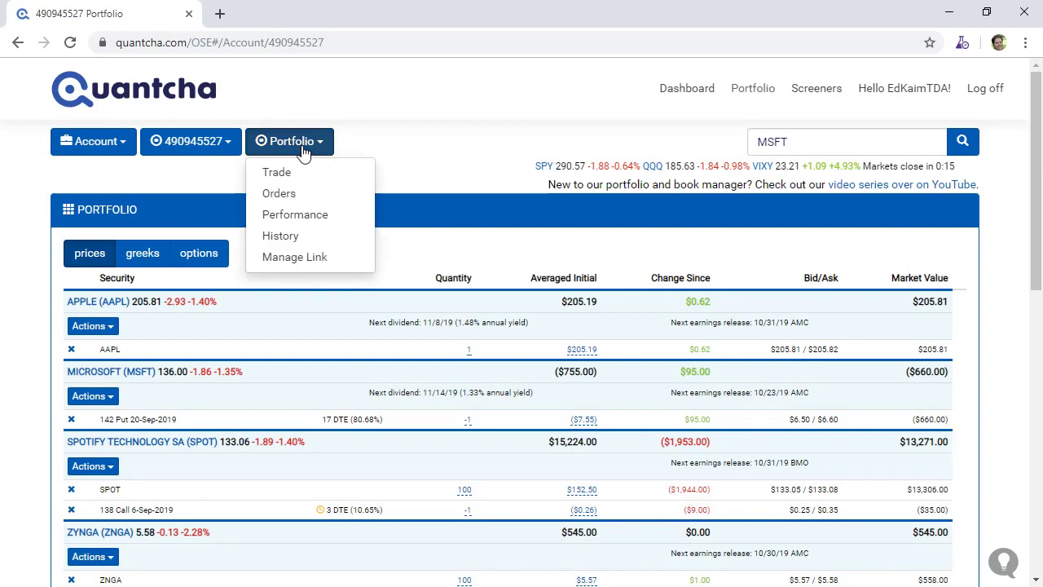
click(295, 215)
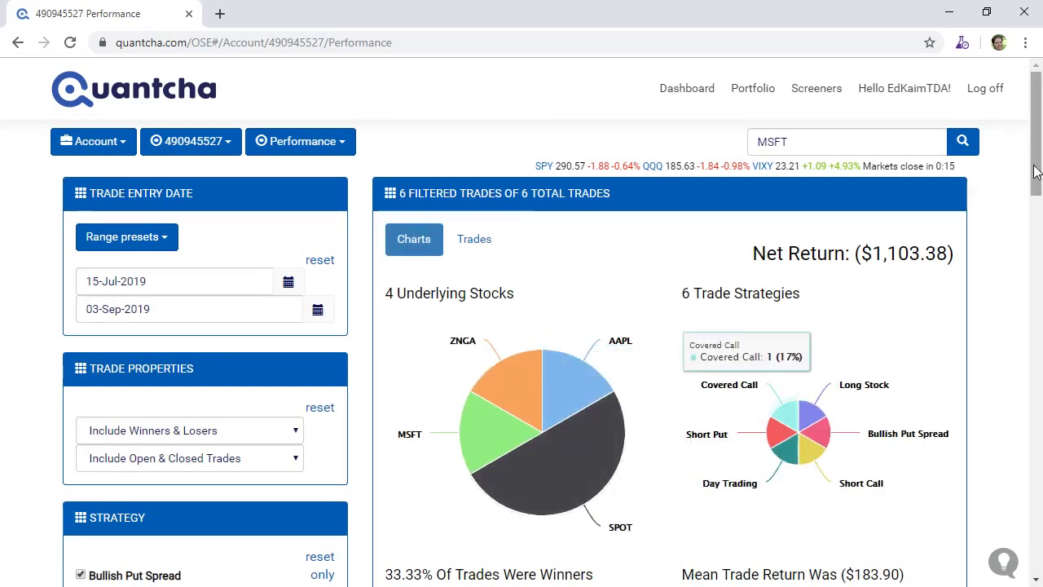
drag(1039, 156, 995, 324)
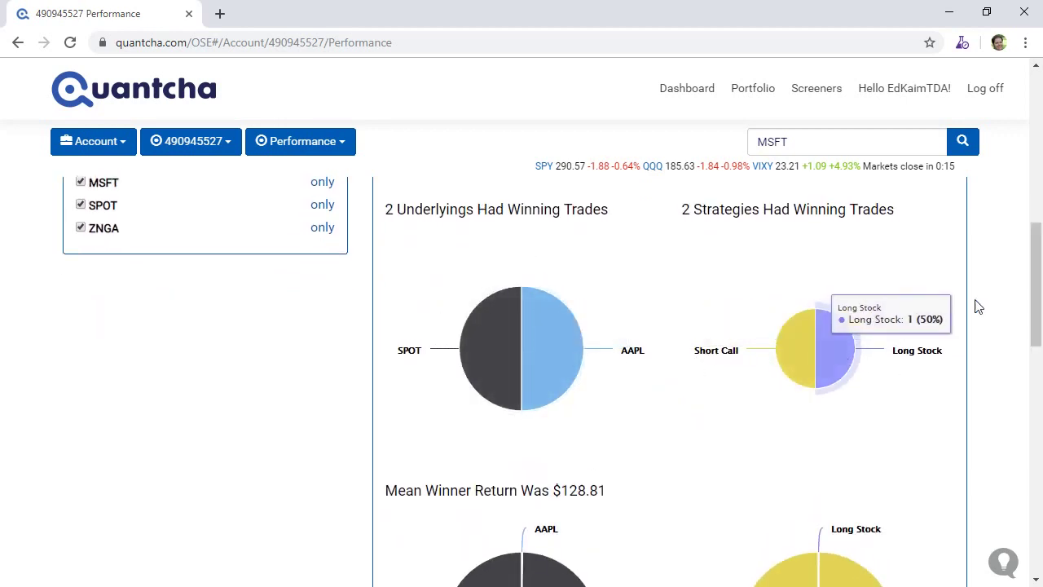
drag(1038, 290, 1037, 421)
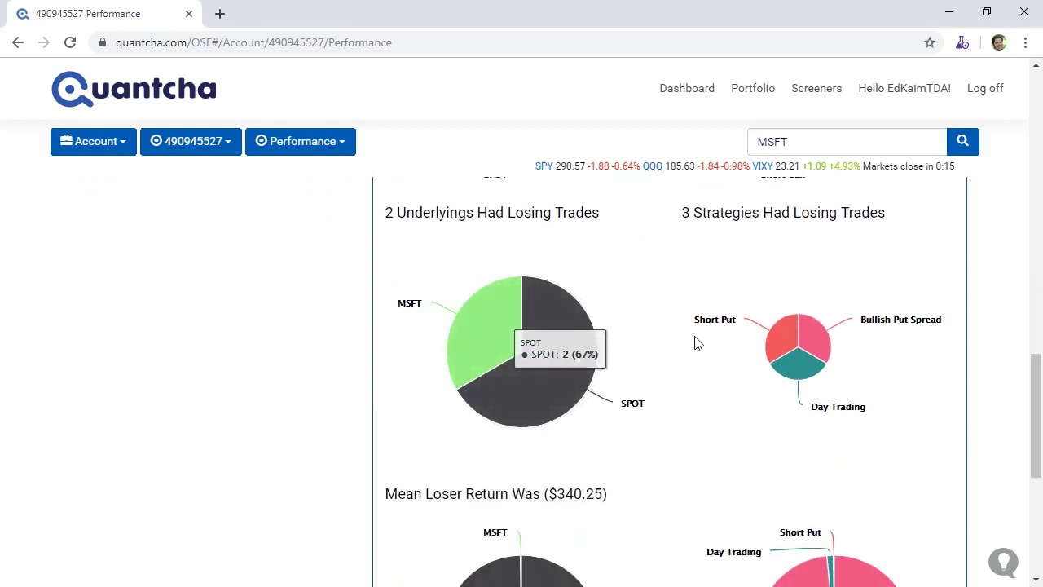
scroll(698, 344, down, 3)
scroll(694, 343, up, 3)
mouse_move(431, 315)
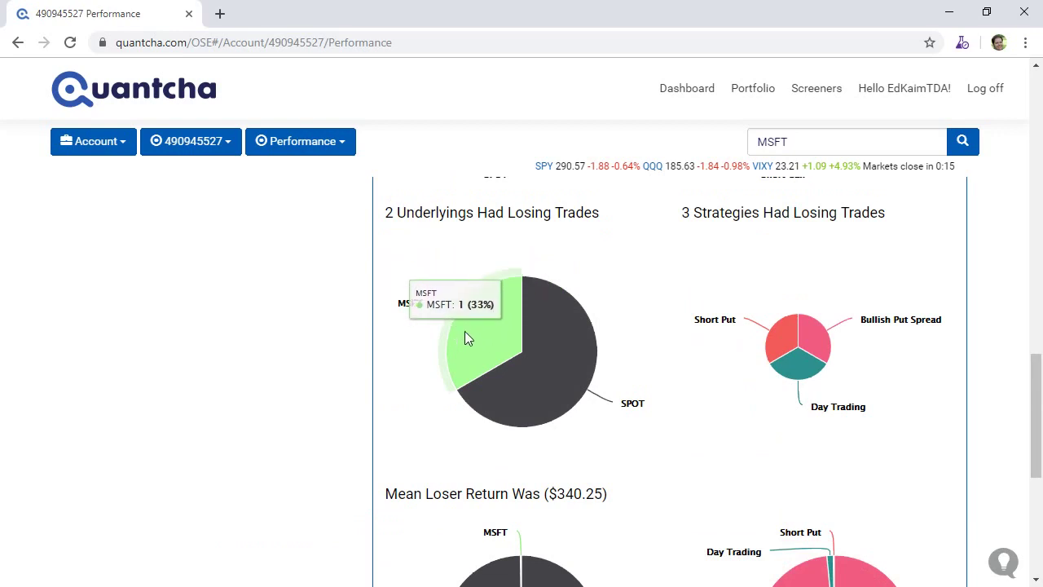
mouse_move(568, 345)
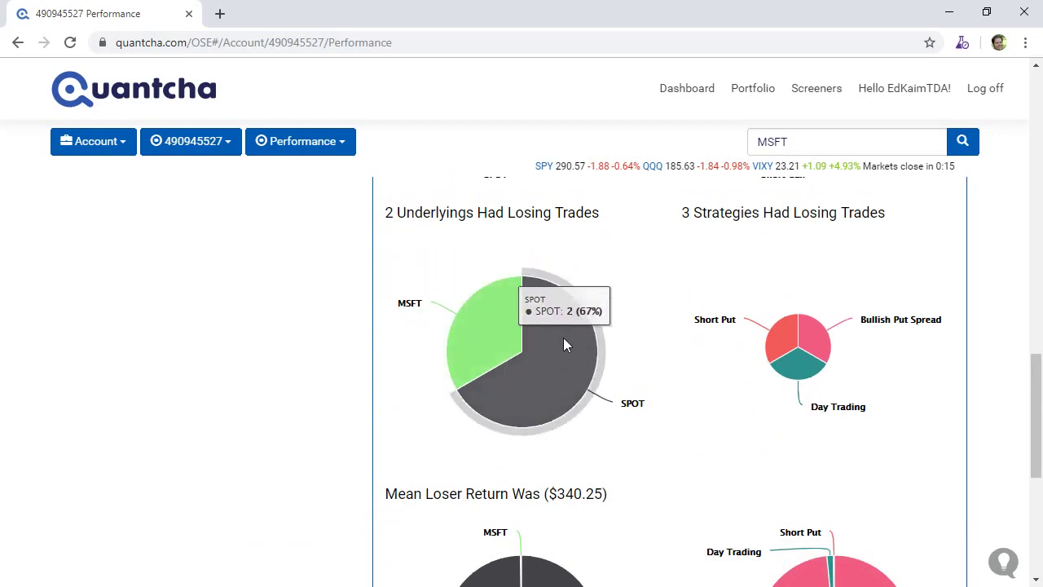
scroll(538, 412, down, 3)
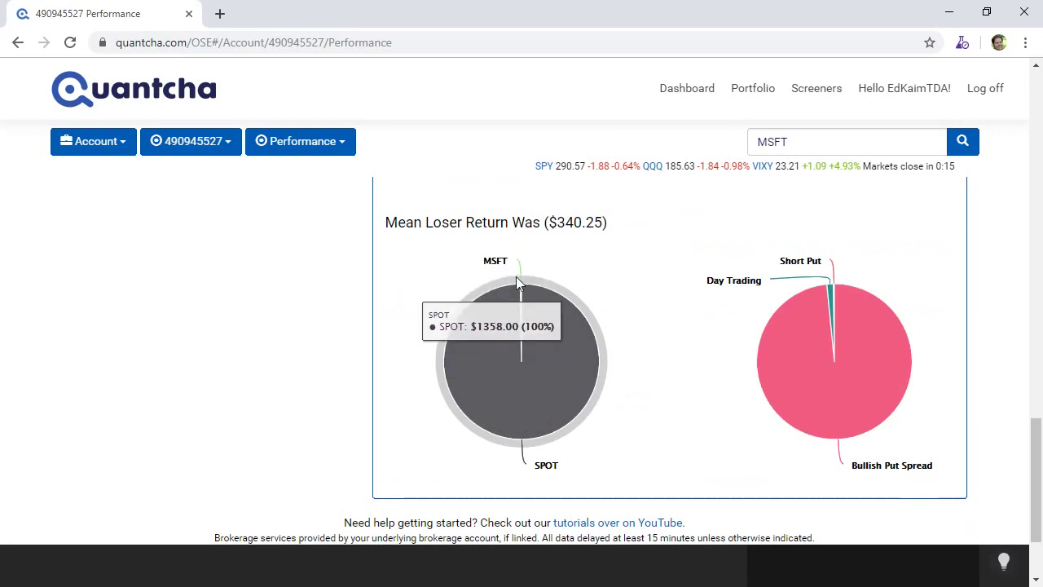
mouse_move(520, 291)
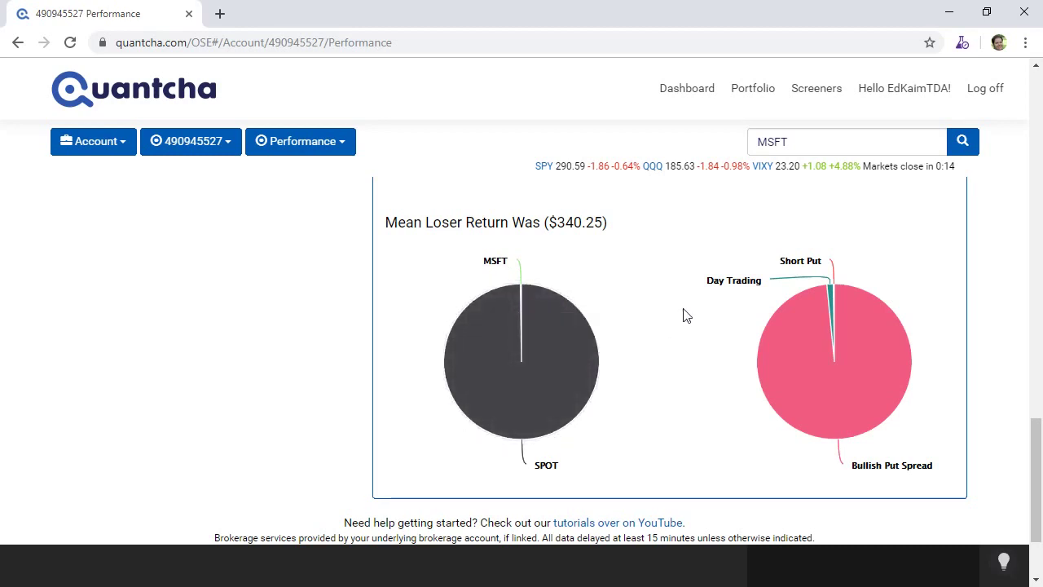
Step: Filter the performance report to the SPOT underlying and review the filtered charts
mouse_move(530, 429)
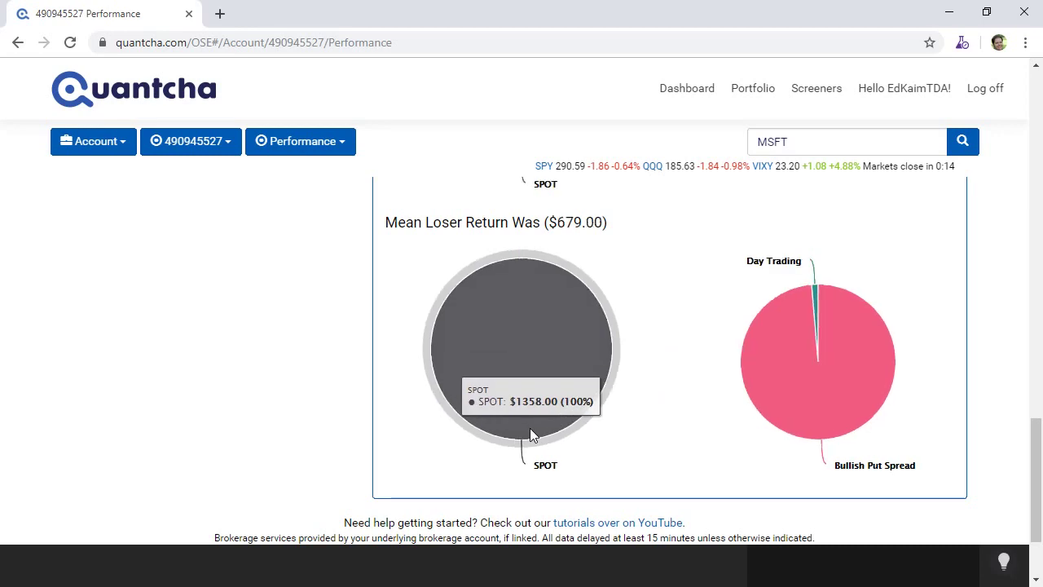
scroll(665, 375, up, 4)
scroll(154, 405, up, 10)
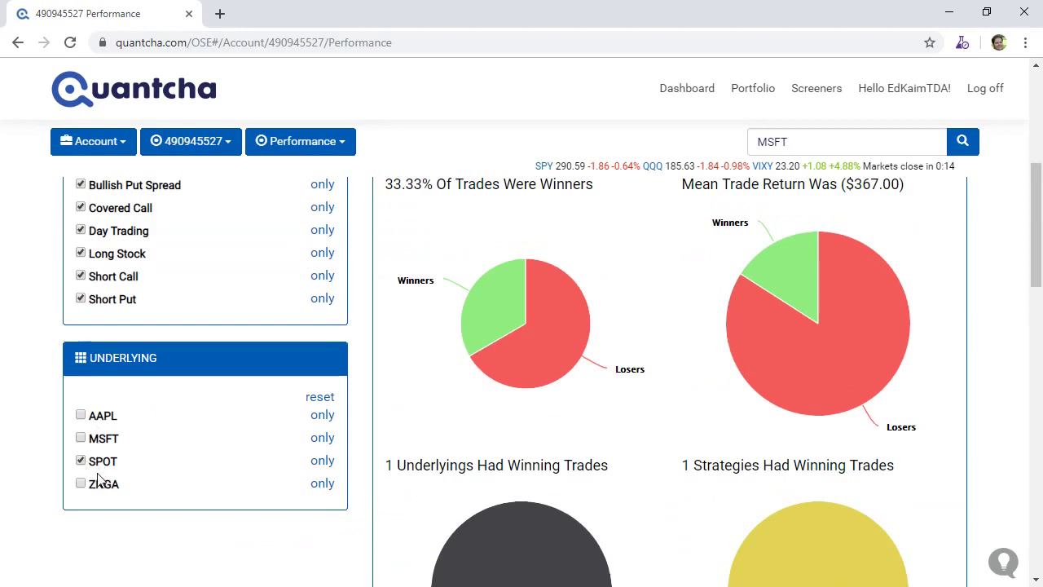
scroll(668, 405, up, 3)
scroll(668, 405, up, 2)
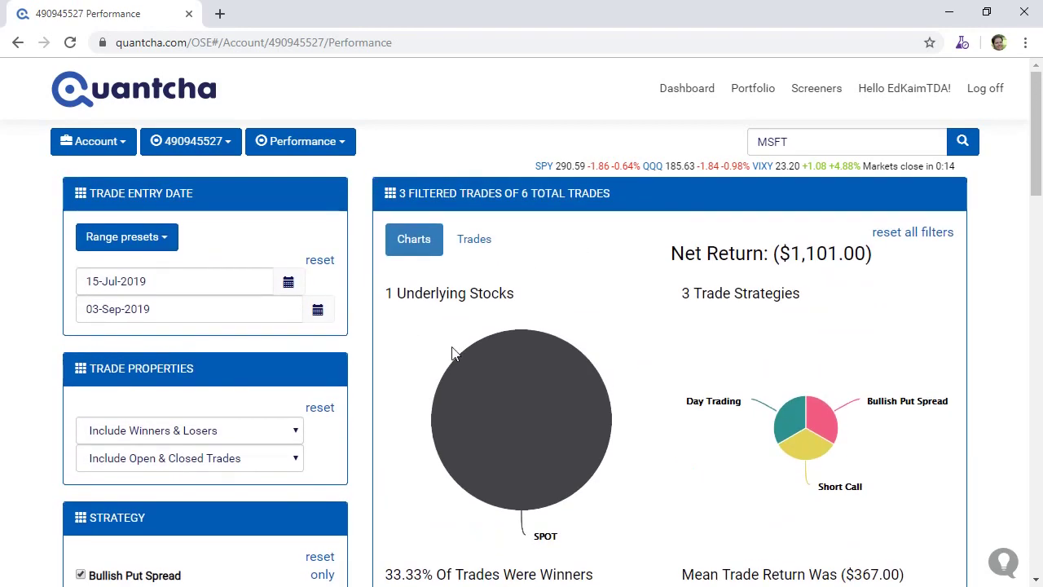
mouse_move(814, 436)
scroll(812, 430, down, 10)
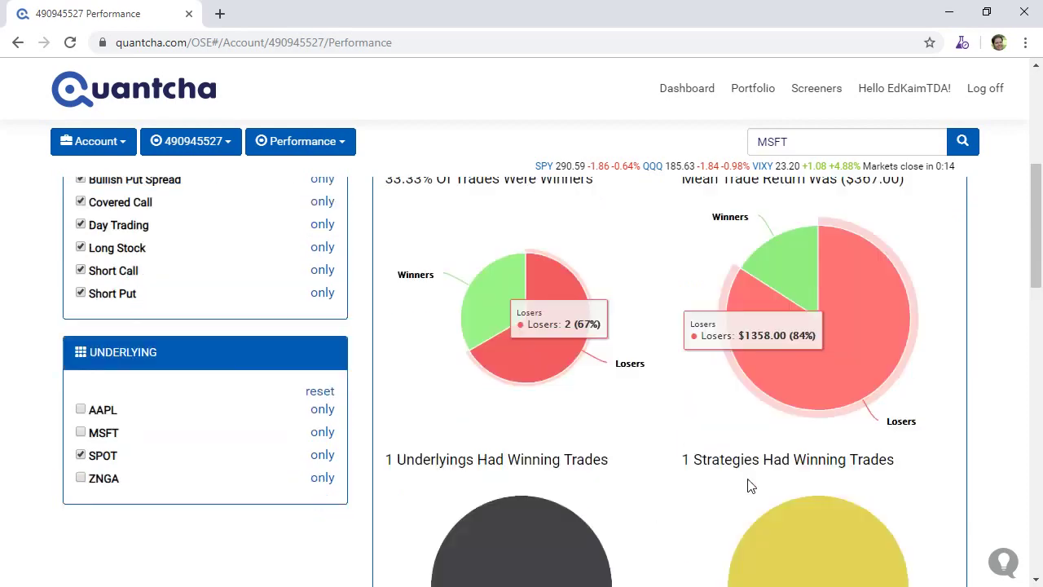
scroll(728, 494, down, 5)
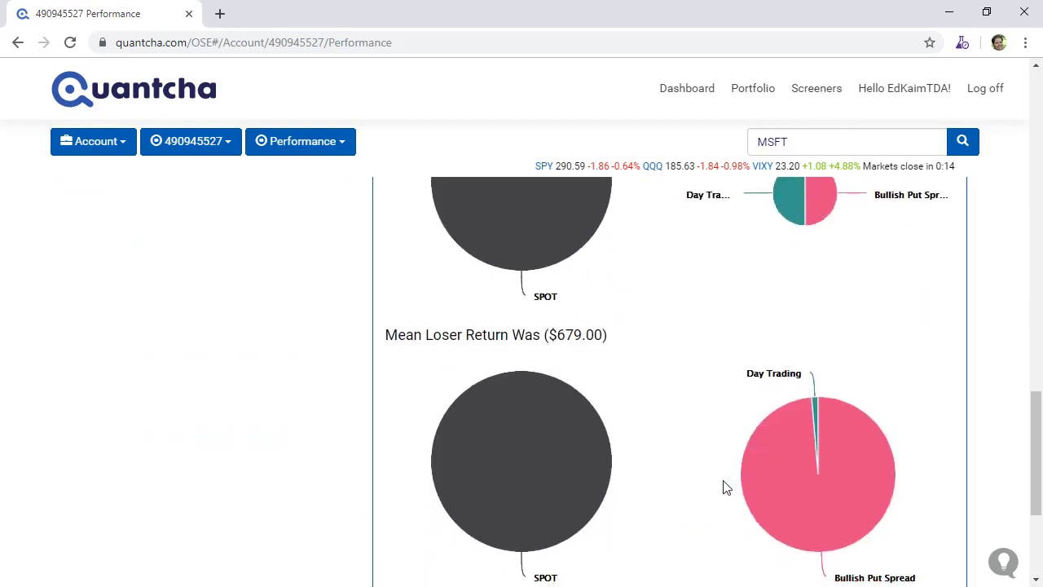
scroll(707, 468, up, 15)
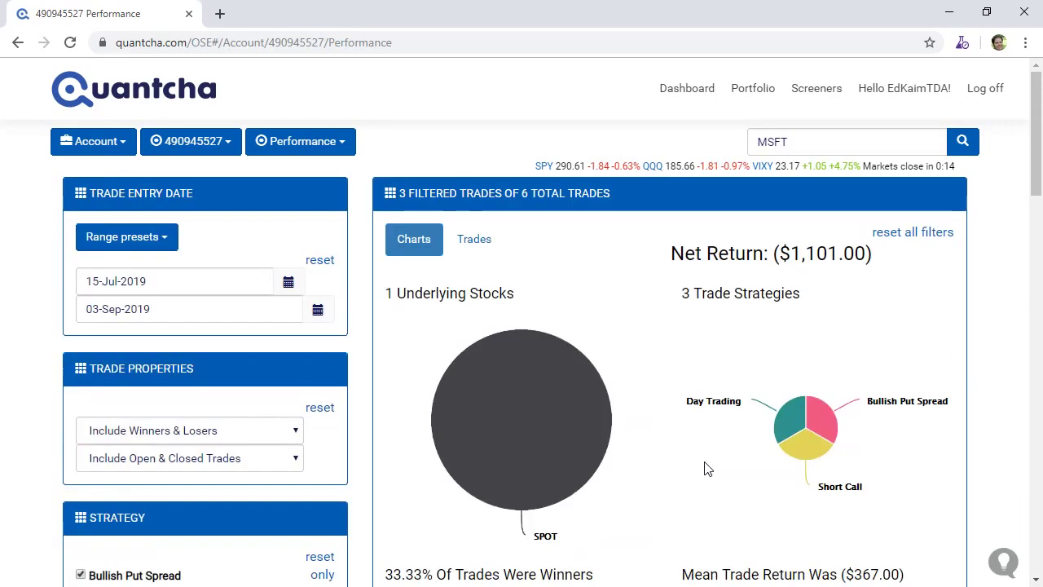
Step: Show the filtered trades as a list and expand the Jul-15-2019 SPOT Bullish Put Spread to examine its transactions and holdings
click(479, 246)
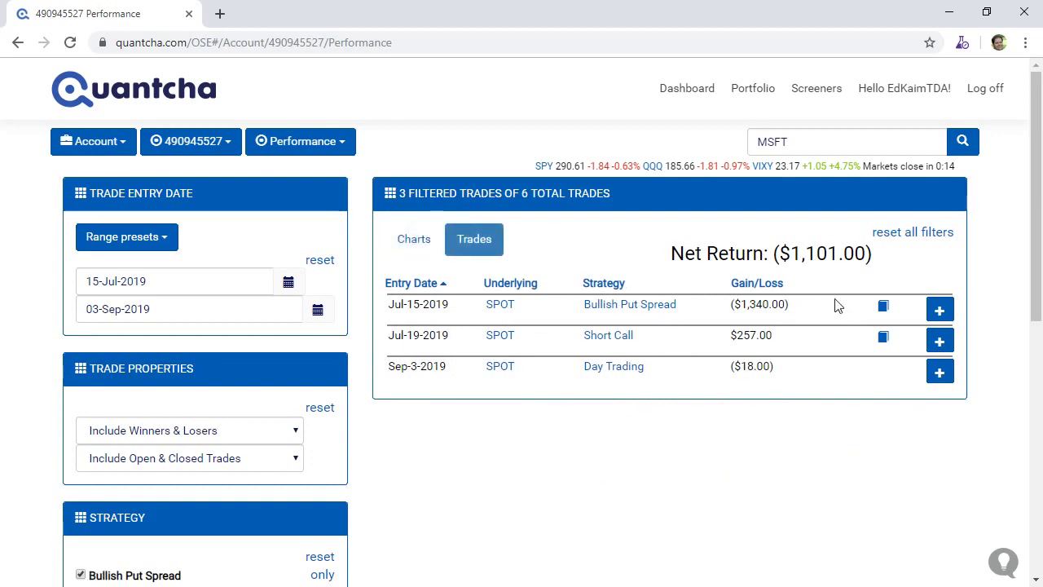
click(939, 310)
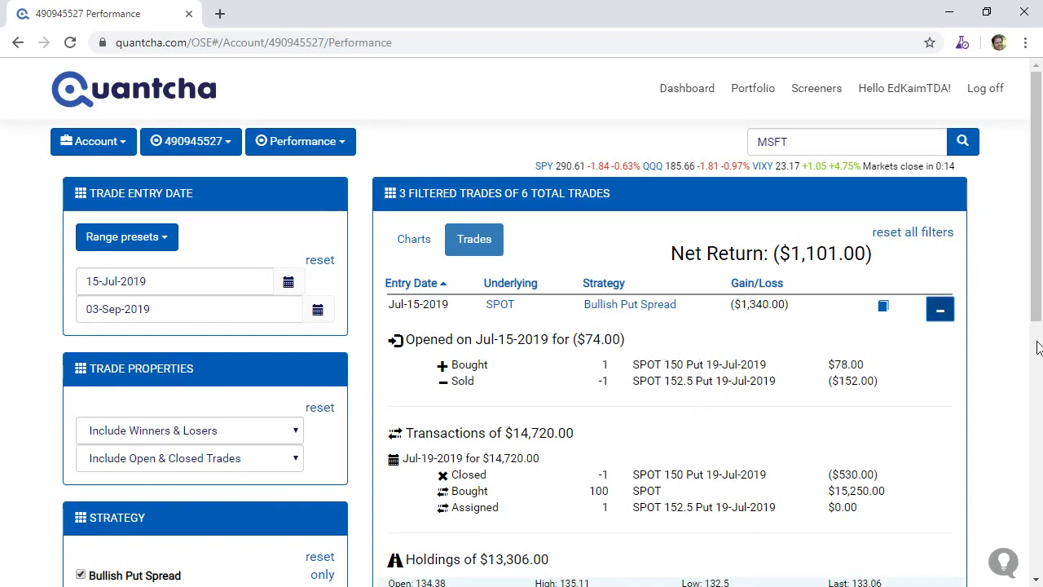
scroll(664, 403, down, 2)
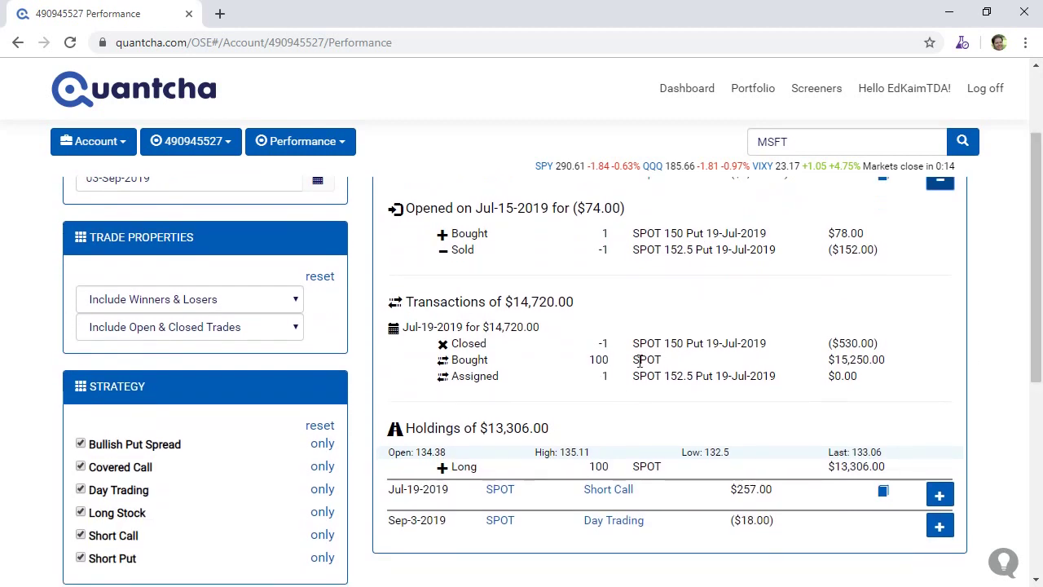
drag(625, 342, 722, 368)
click(722, 368)
drag(913, 471, 852, 449)
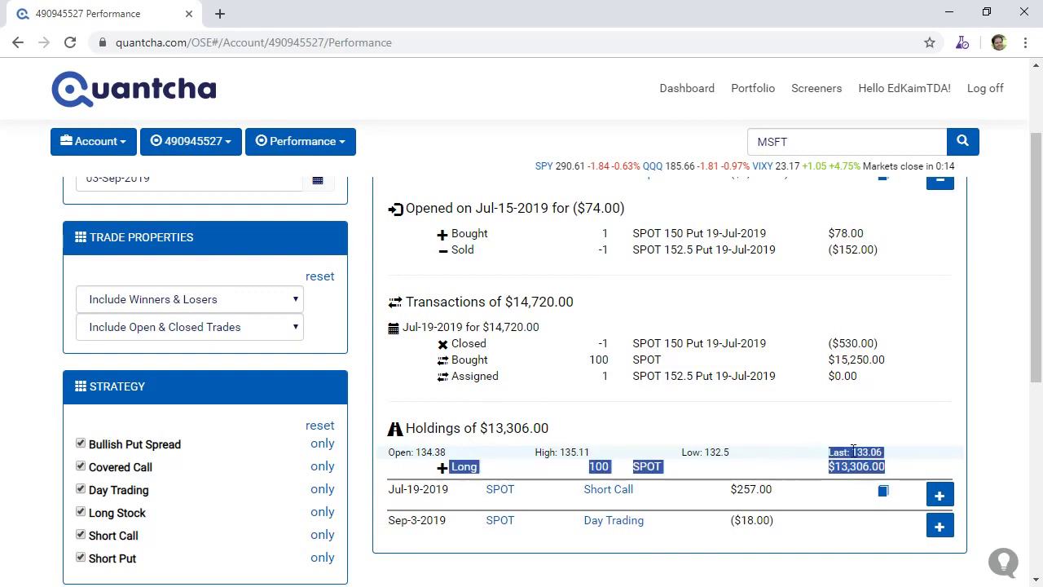
click(852, 449)
scroll(1040, 324, down, 2)
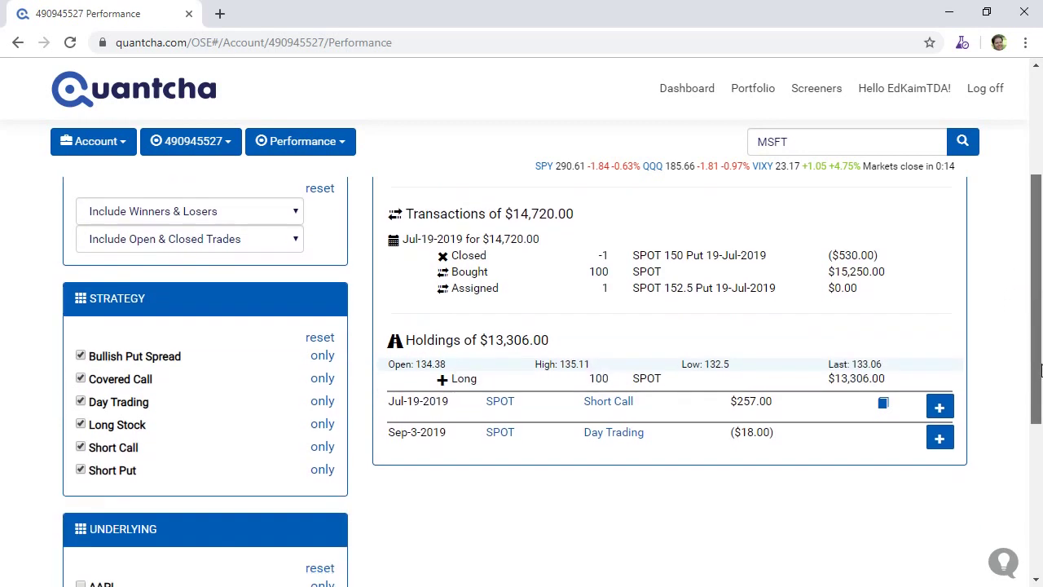
Step: Expand the Jul-19-2019 SPOT Short Call trade and examine its history of rolled calls
click(940, 328)
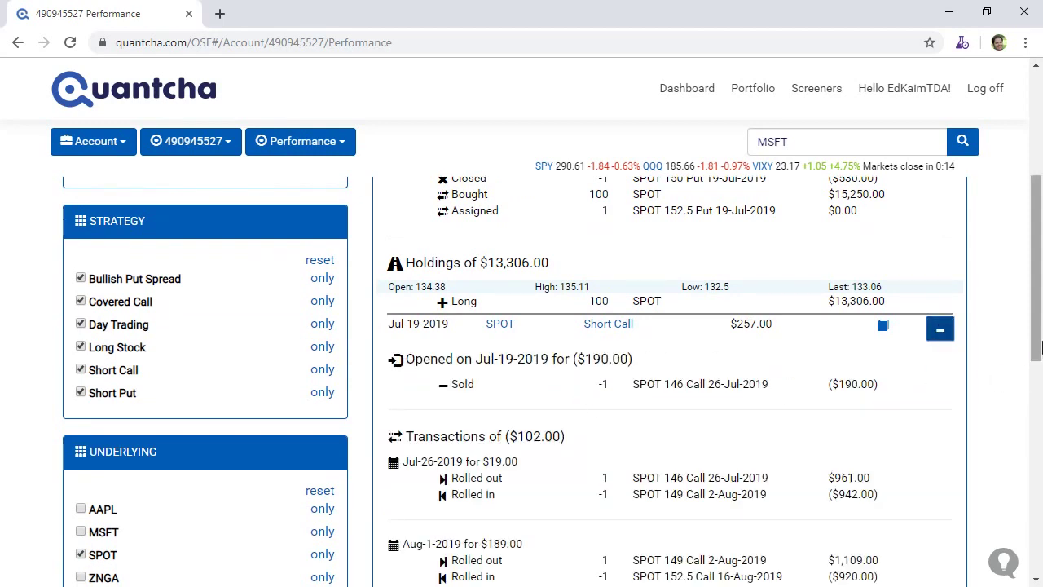
scroll(1036, 387, down, 2)
drag(1037, 388, 1035, 390)
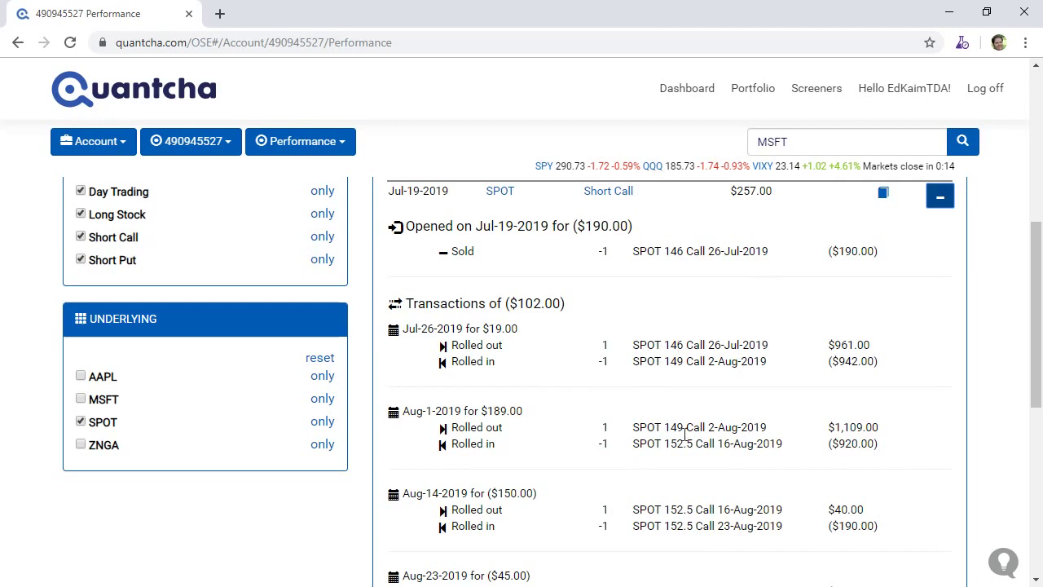
scroll(996, 372, down, 2)
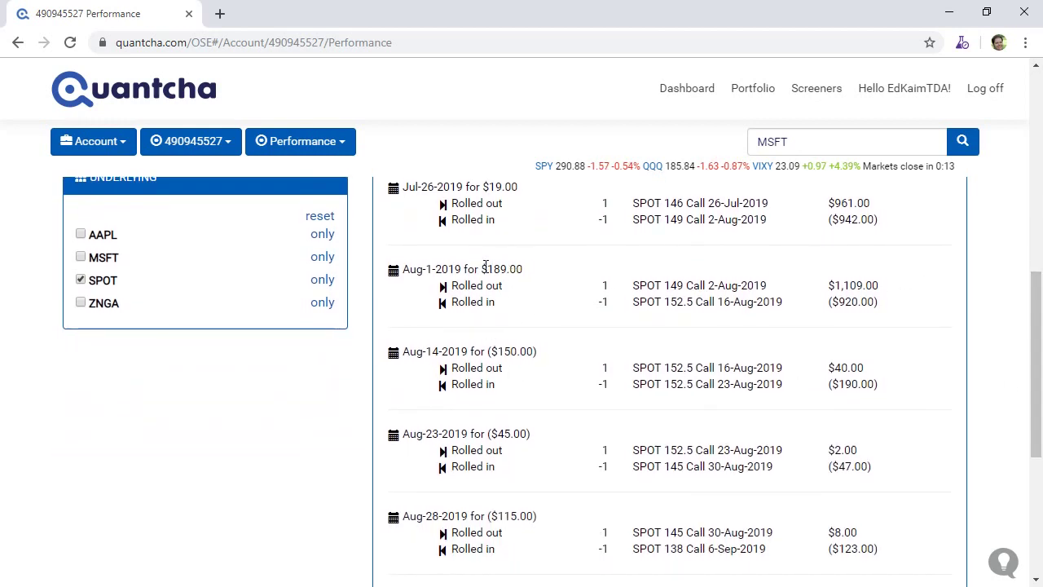
Step: Examine the Aug-1-2019 roll and the remaining rolled calls in the SPOT Short Call trade's history
drag(486, 269, 531, 276)
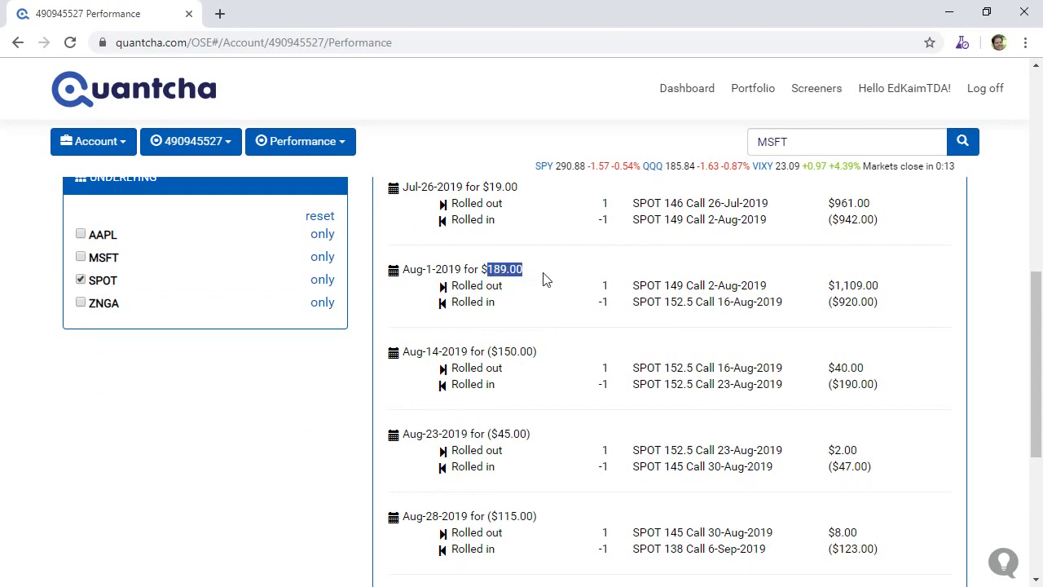
click(546, 280)
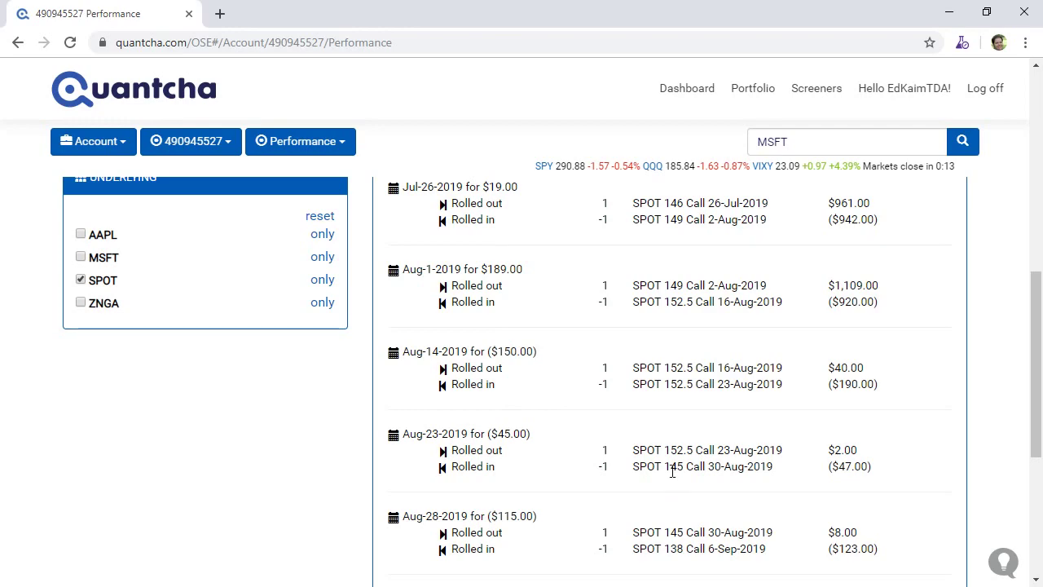
scroll(671, 471, down, 3)
scroll(670, 470, up, 10)
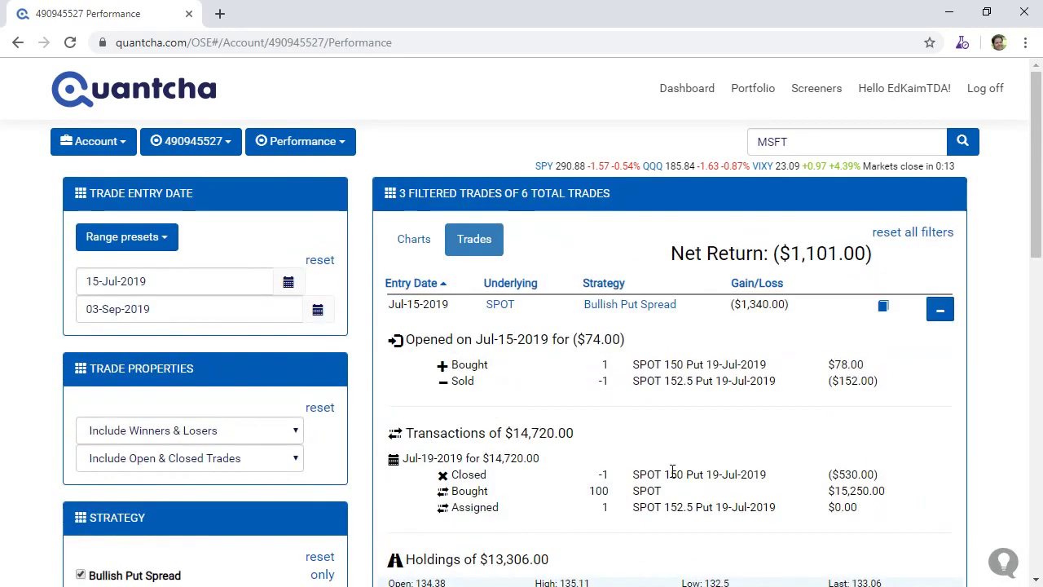
Step: Open the account's portfolio and examine the SPOT 138 Call 6-Sep-2019 position's days to expiration and bid/ask prices
click(753, 96)
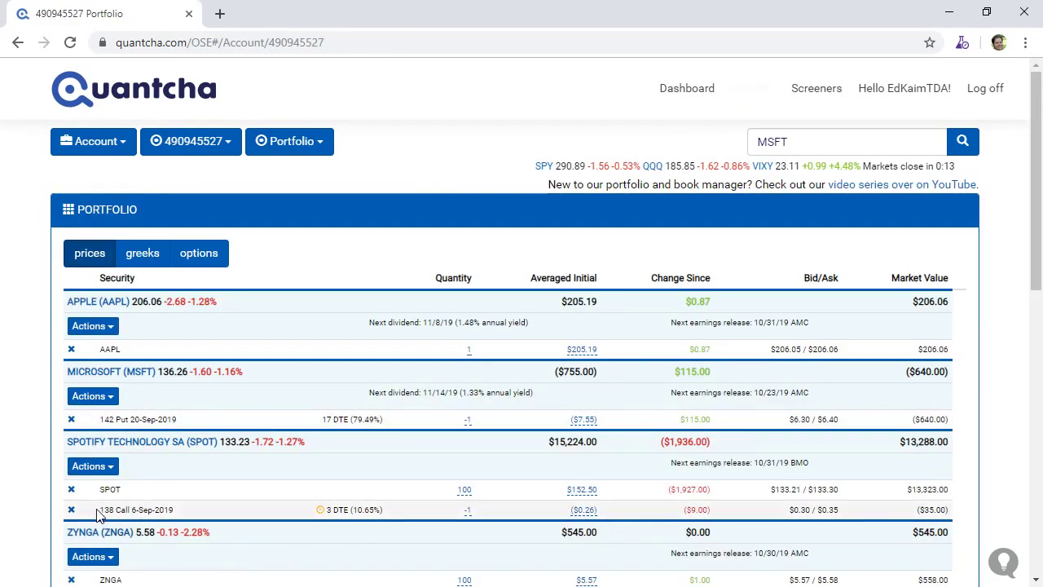
drag(97, 512, 177, 522)
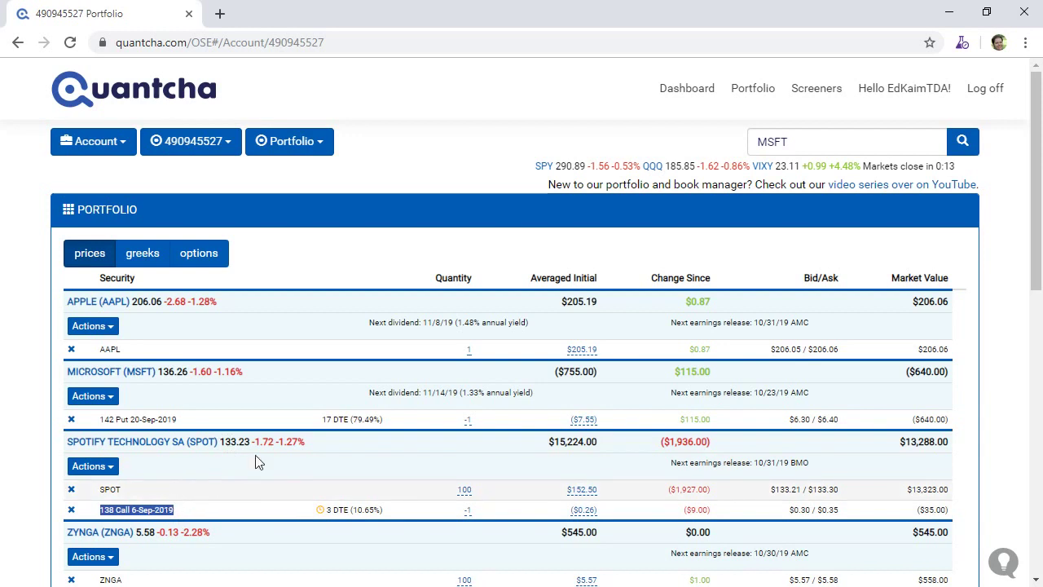
click(110, 505)
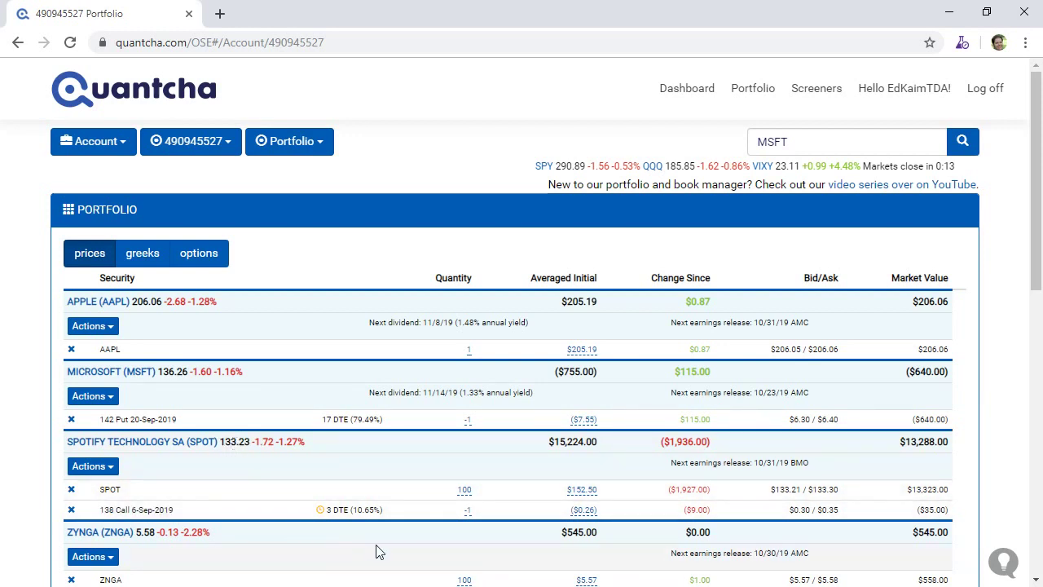
drag(368, 510, 393, 516)
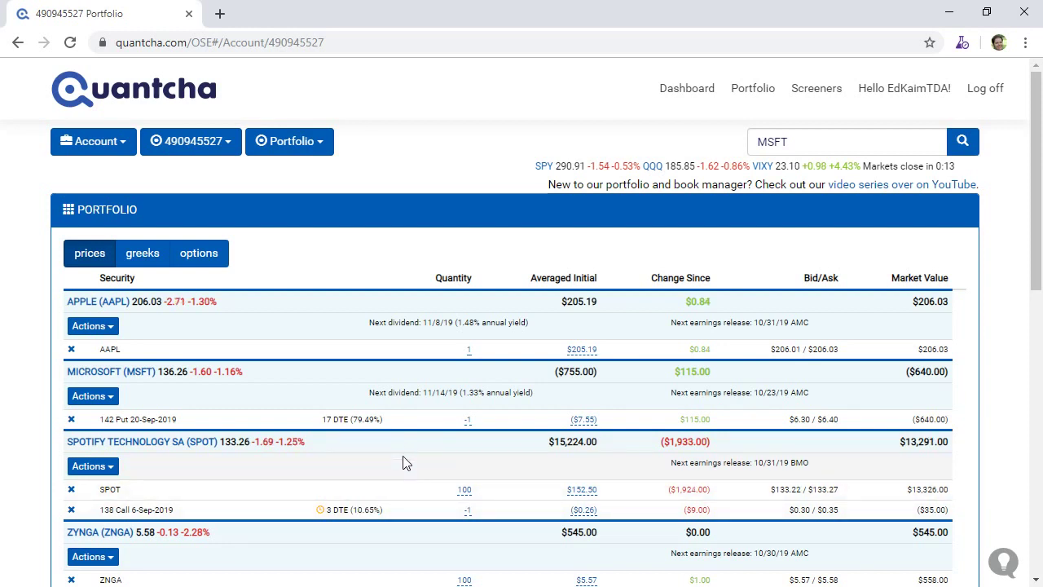
mouse_move(807, 510)
mouse_down()
mouse_move(785, 527)
mouse_move(827, 510)
mouse_up()
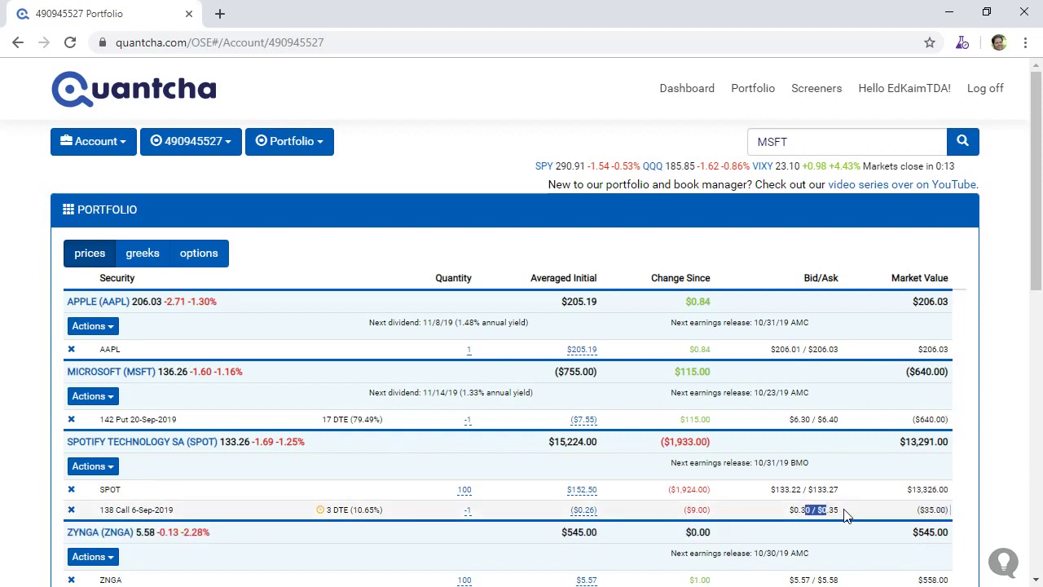
click(848, 515)
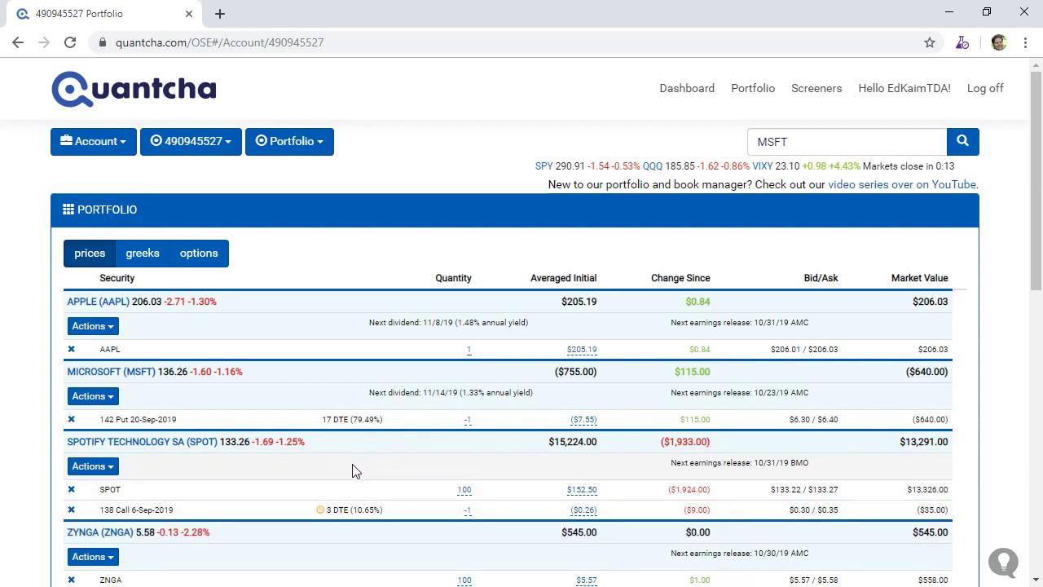
Step: Open the SPOT book for management and examine its profit and loss projection and pending holdings
scroll(1037, 244, down, 2)
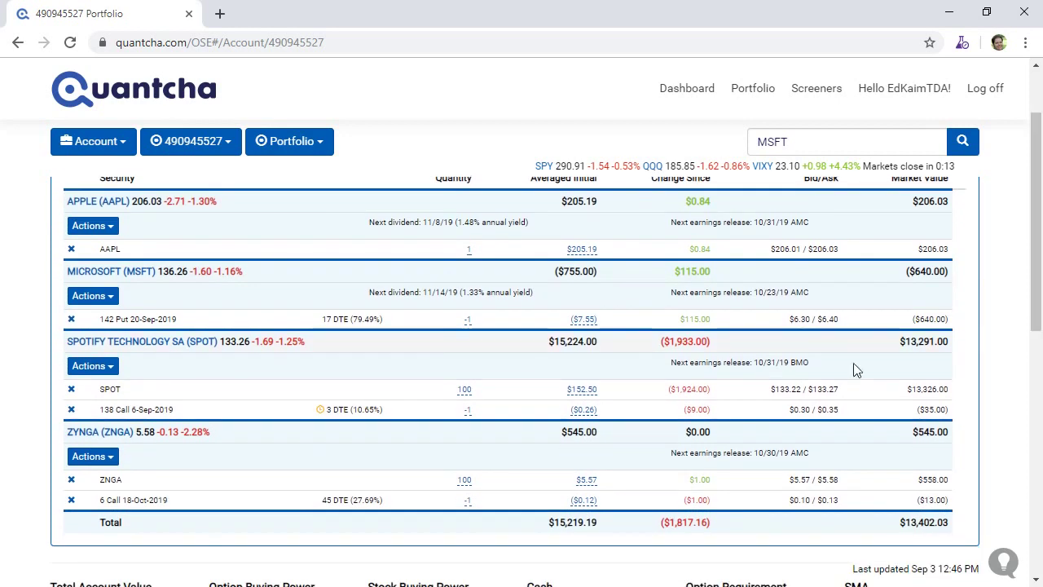
click(111, 367)
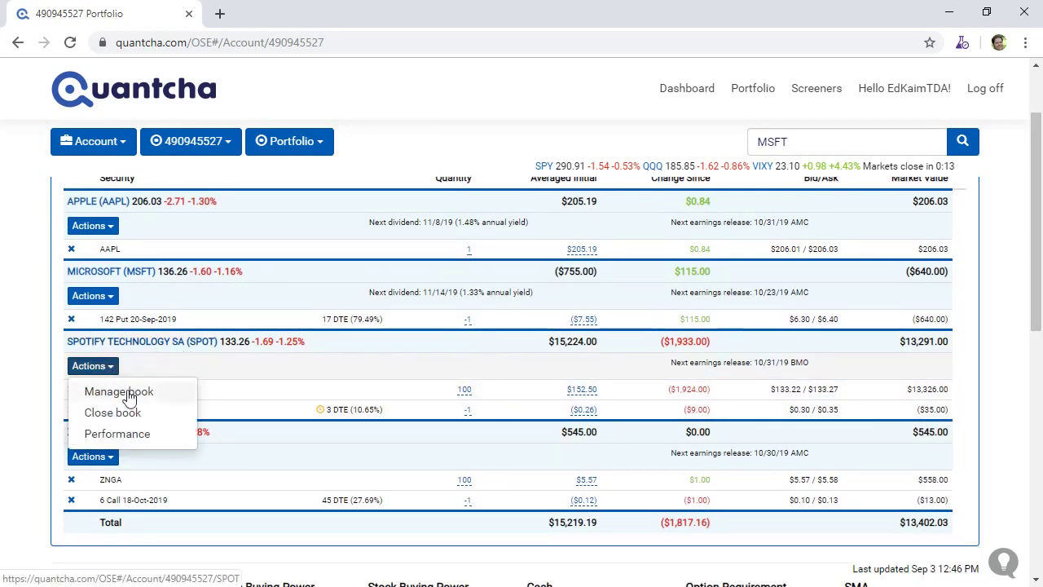
click(126, 393)
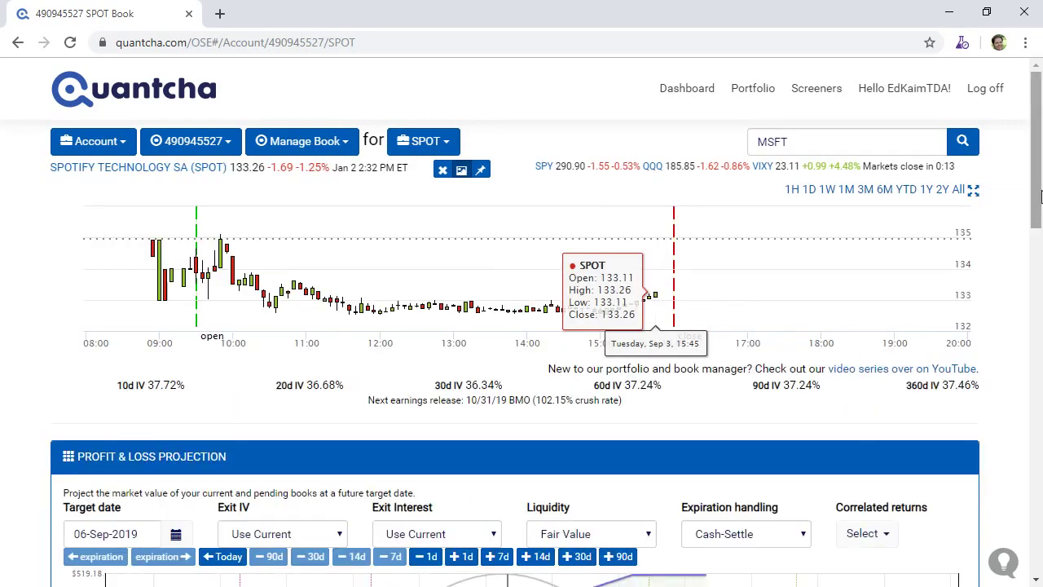
scroll(1041, 237, down, 2)
scroll(1041, 237, down, 2)
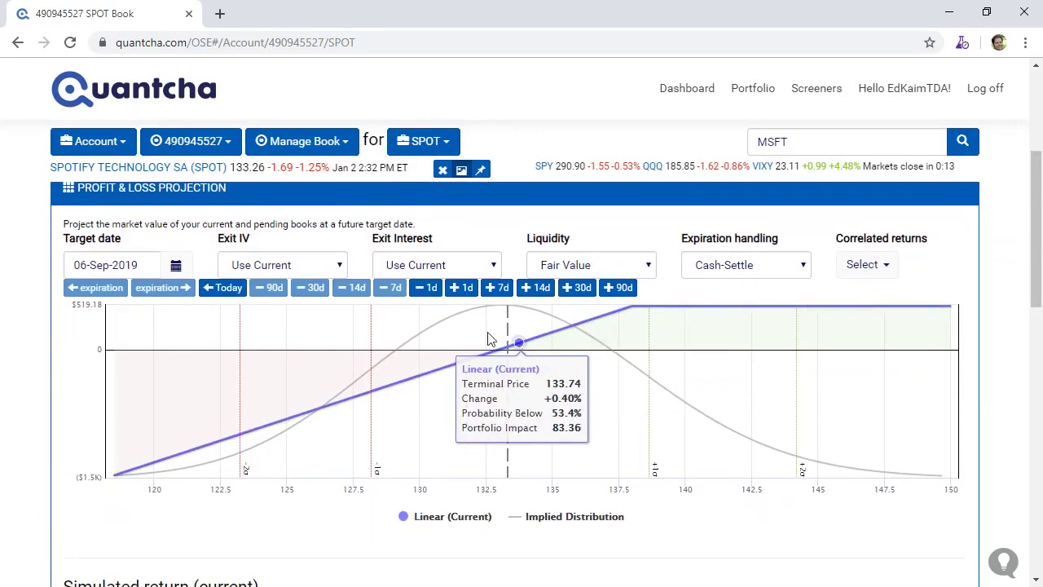
drag(142, 264, 78, 270)
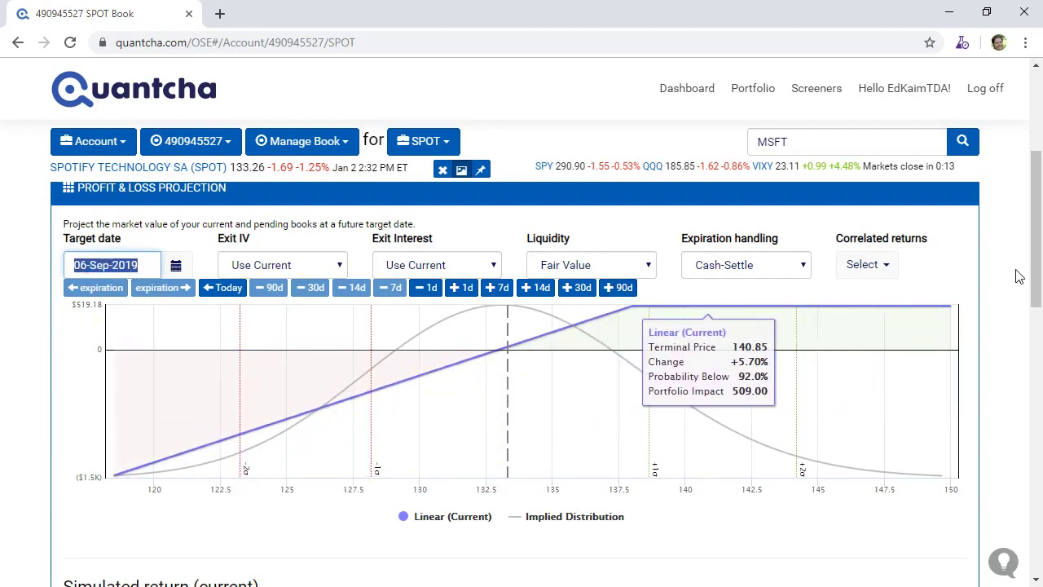
drag(1039, 259, 1035, 466)
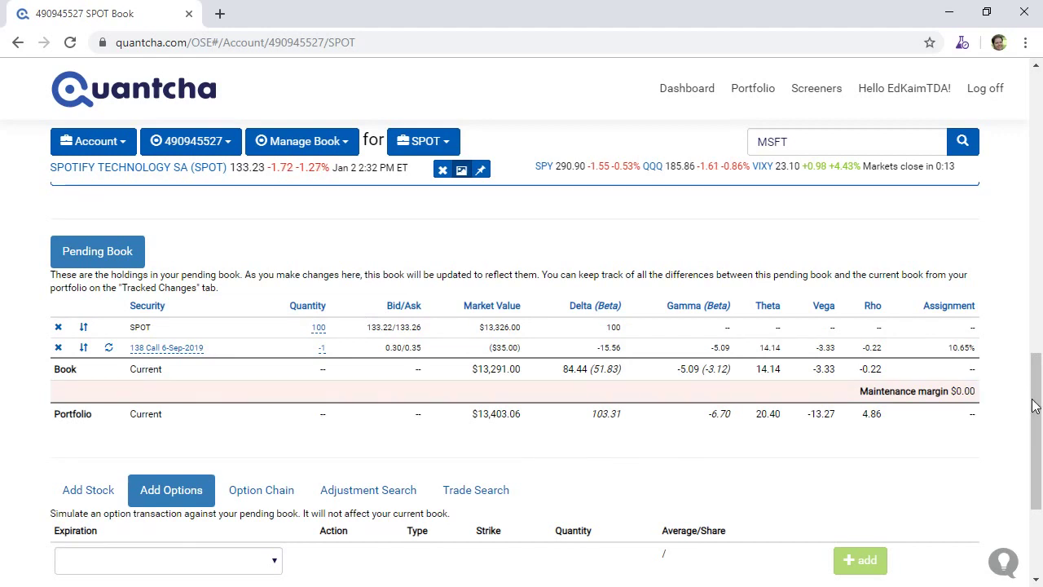
drag(1035, 405, 1005, 226)
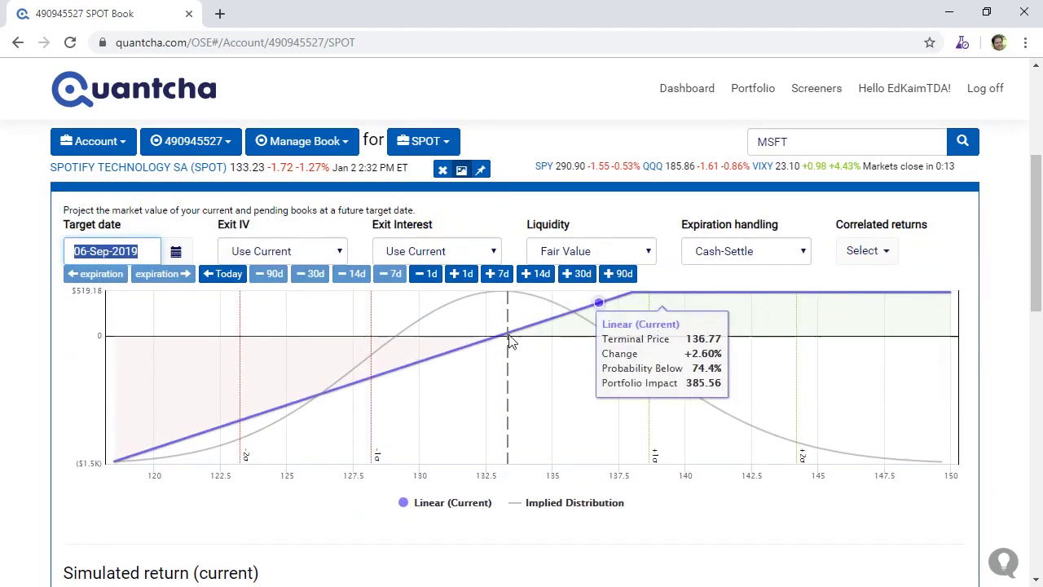
Step: Look through the pending book's stock, options, option chain and adjustment search tools
drag(1035, 269, 1032, 513)
click(77, 281)
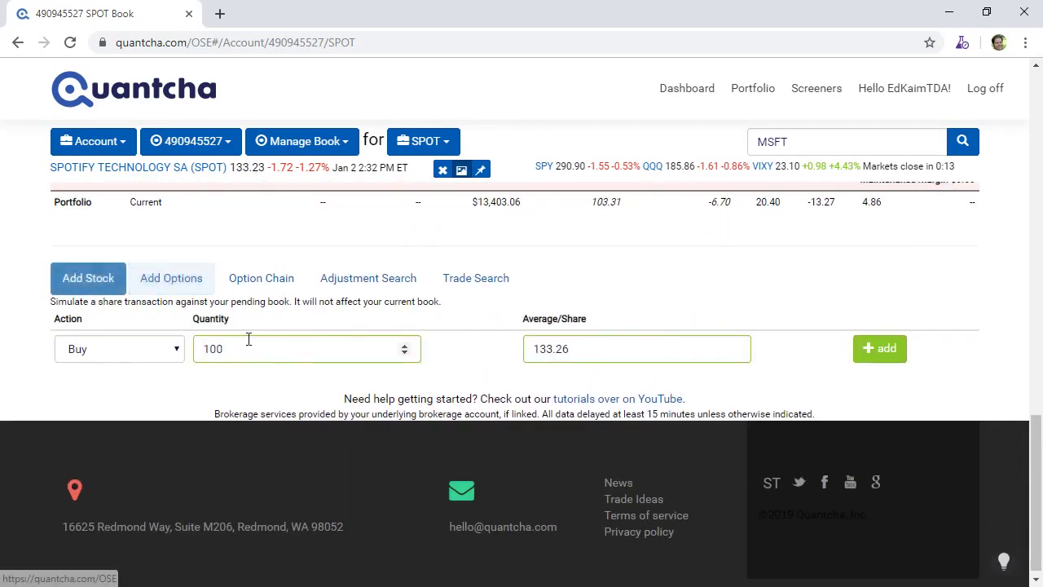
click(193, 277)
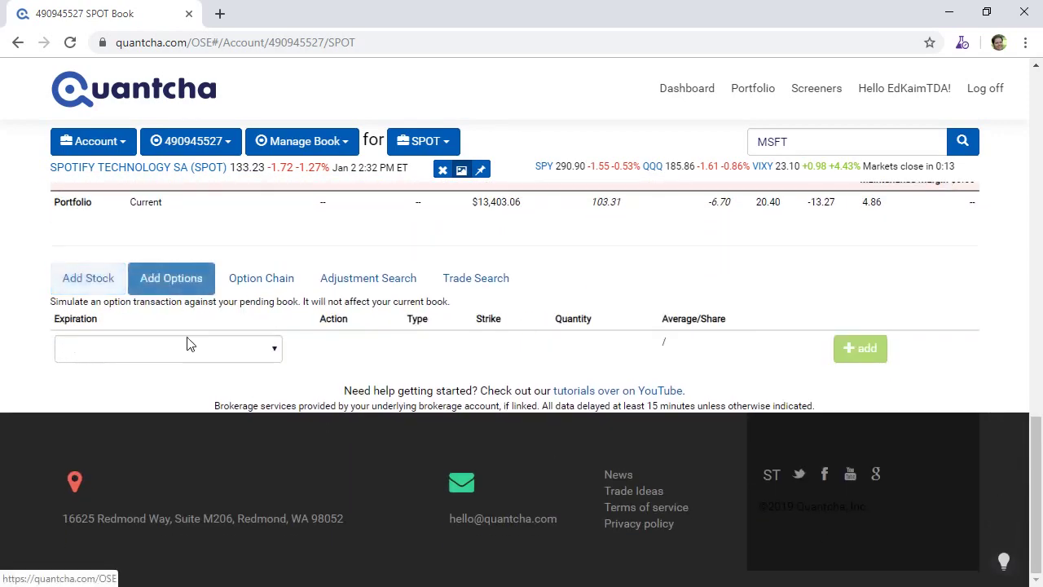
click(272, 292)
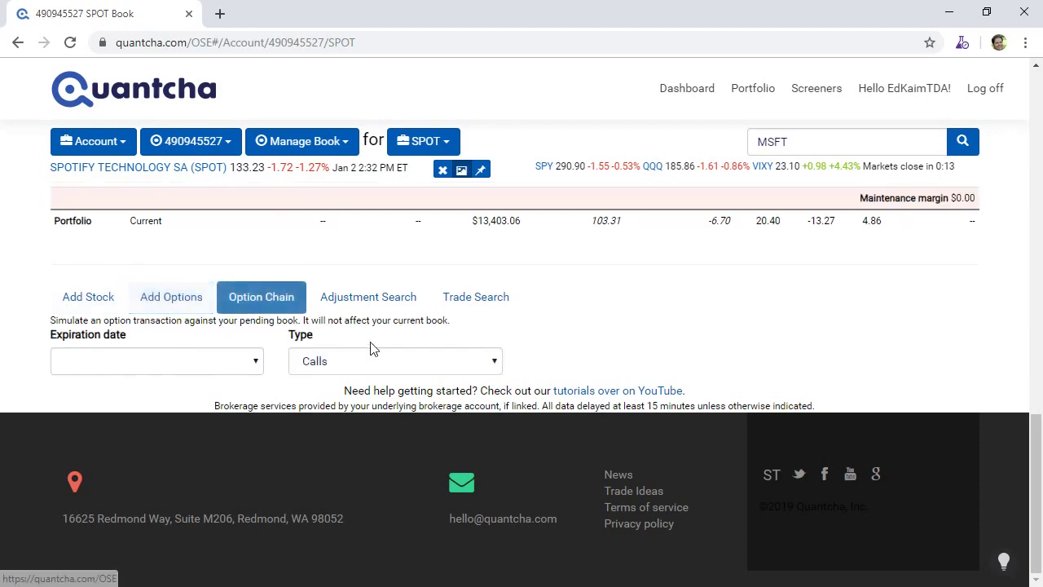
click(392, 299)
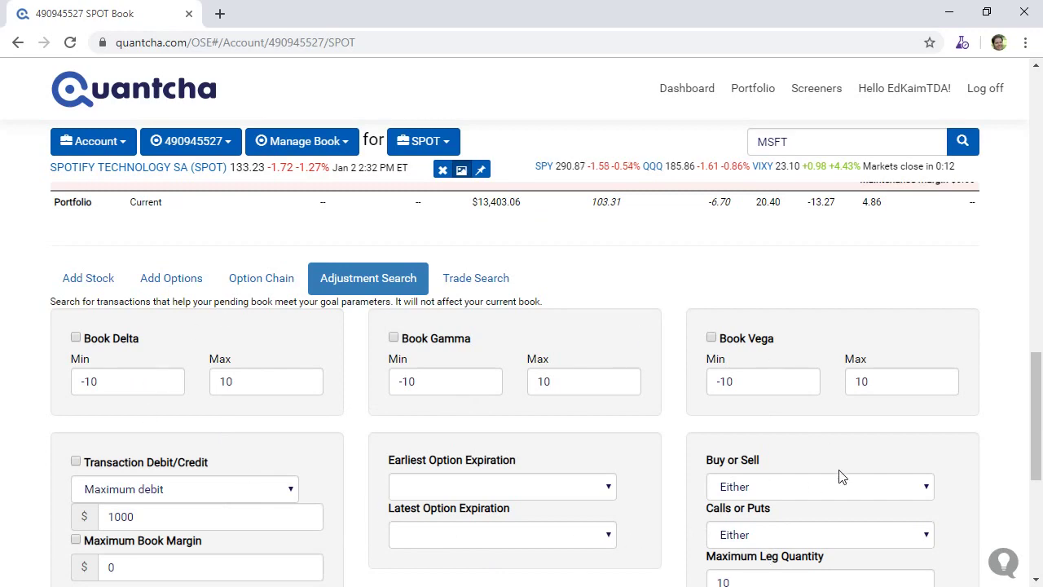
drag(1038, 421, 1011, 401)
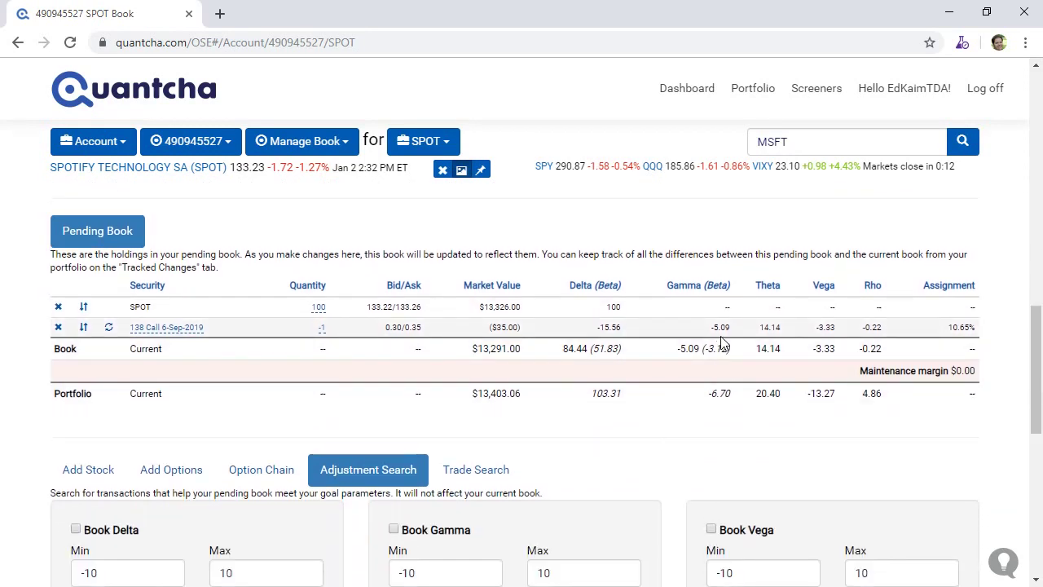
Step: Start rolling the SPOT 138 Call 6-Sep-2019 to the 13-Sep-2019 expiration and compare the prices of the available strikes
click(110, 329)
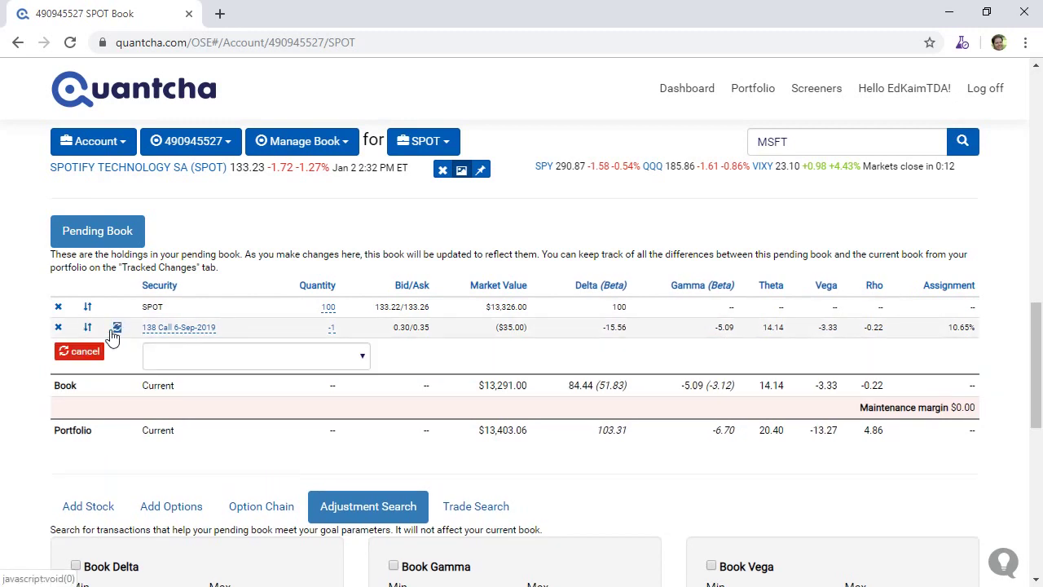
click(181, 357)
click(192, 407)
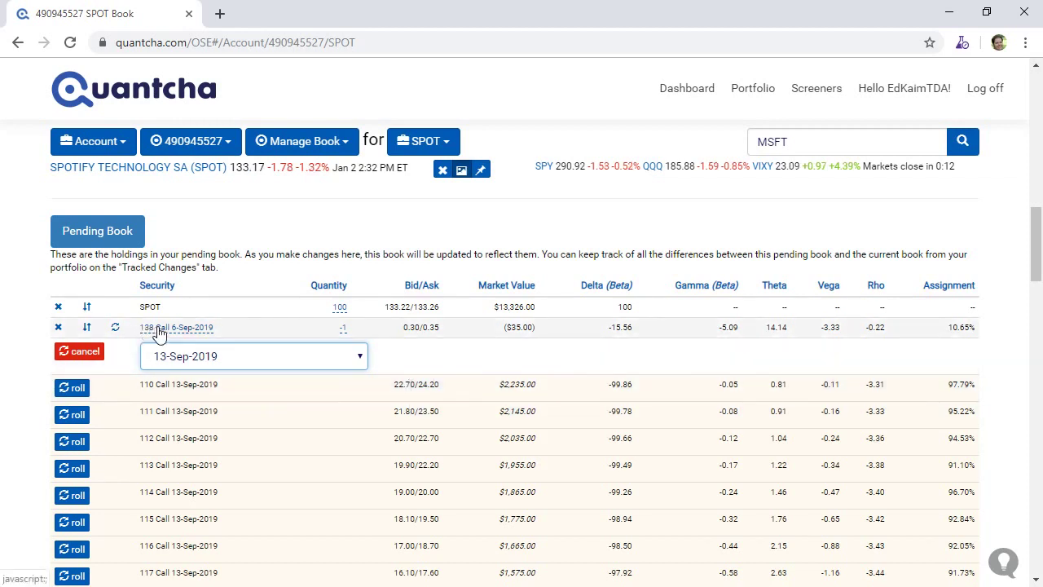
scroll(296, 465, down, 7)
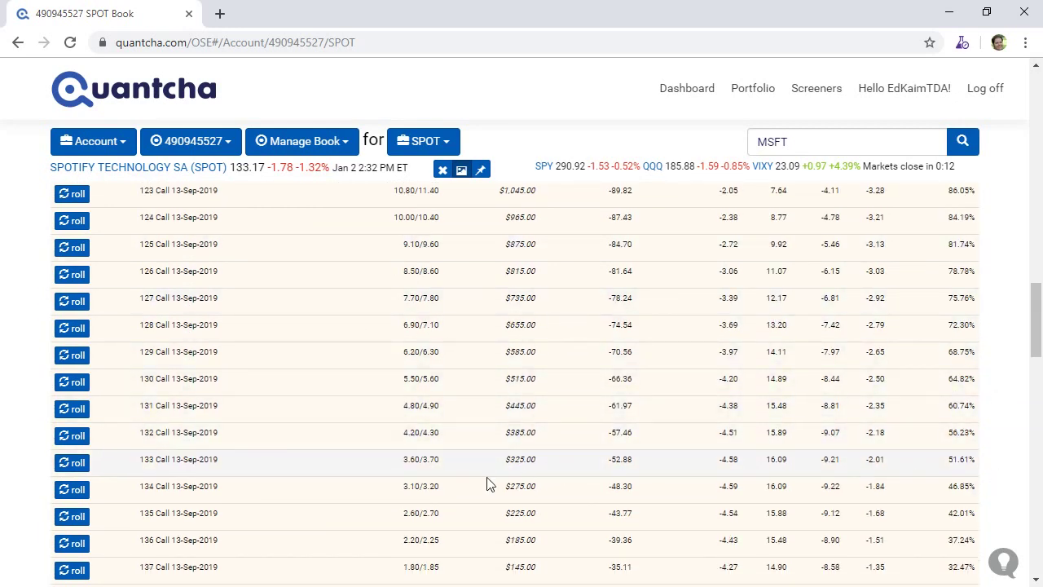
drag(501, 487, 551, 489)
scroll(557, 487, down, 6)
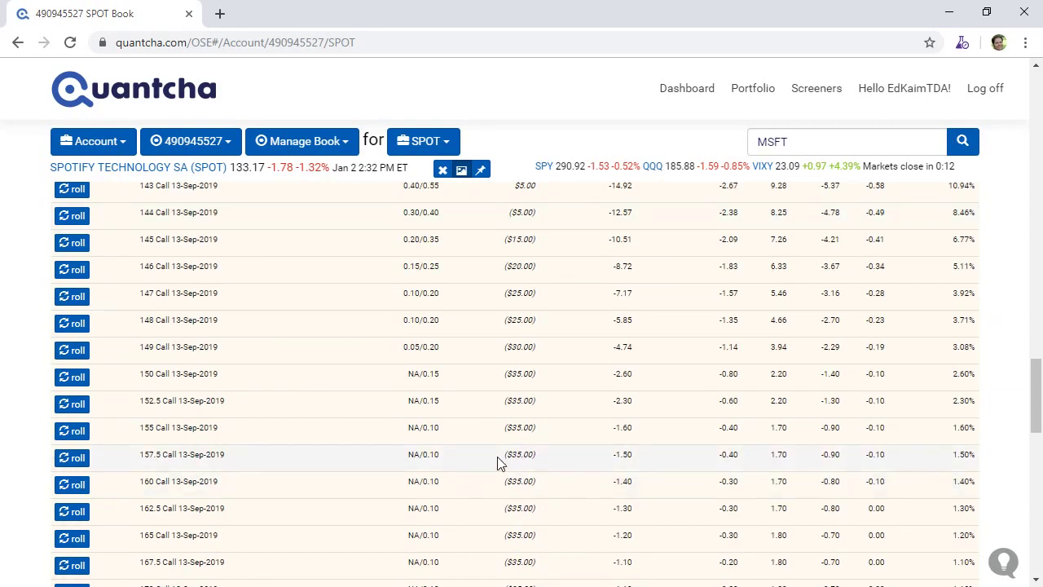
drag(502, 455, 542, 461)
scroll(534, 459, up, 3)
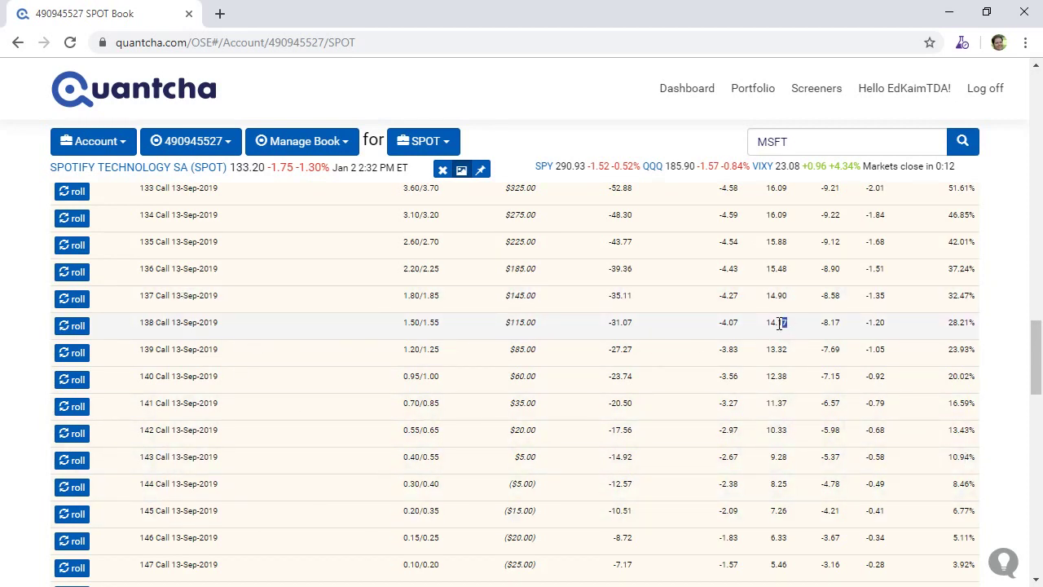
Step: Check the theta and roll price of the 138 Call 13-Sep-2019 and roll the short call into it
drag(780, 324, 770, 328)
click(639, 326)
click(543, 322)
drag(502, 328, 546, 337)
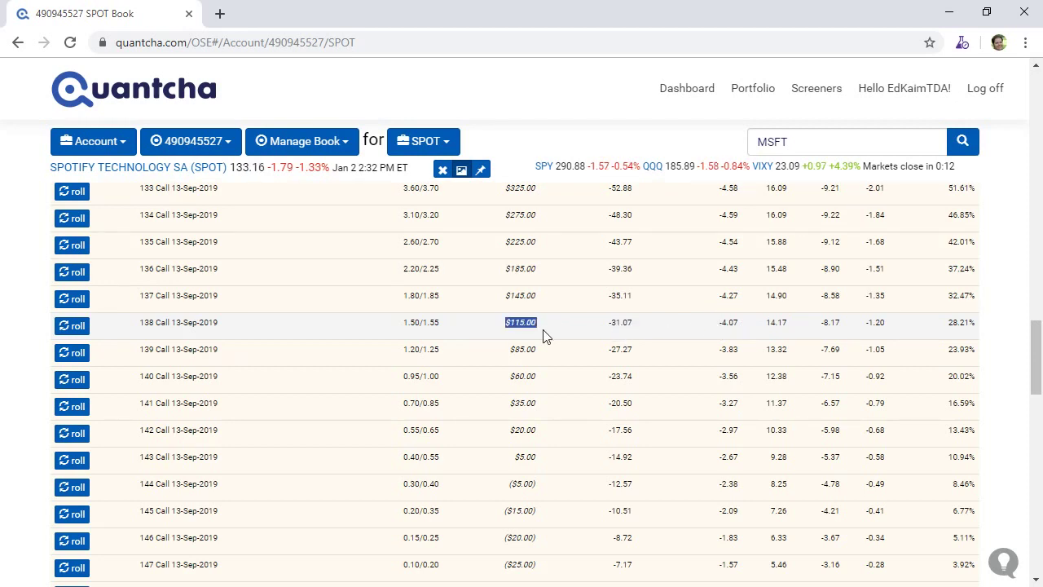
click(546, 338)
click(68, 328)
Step: Compare the current and pending SPOT books, and advance the projection's target date to the 13-Sep-2019 expiration
scroll(581, 403, up, 10)
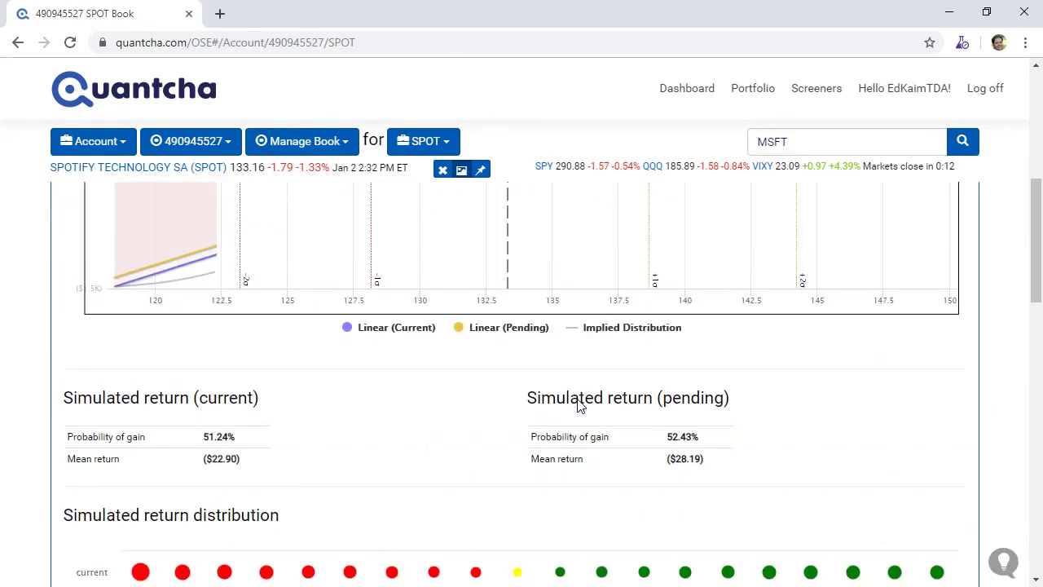
scroll(562, 432, down, 3)
scroll(593, 419, down, 3)
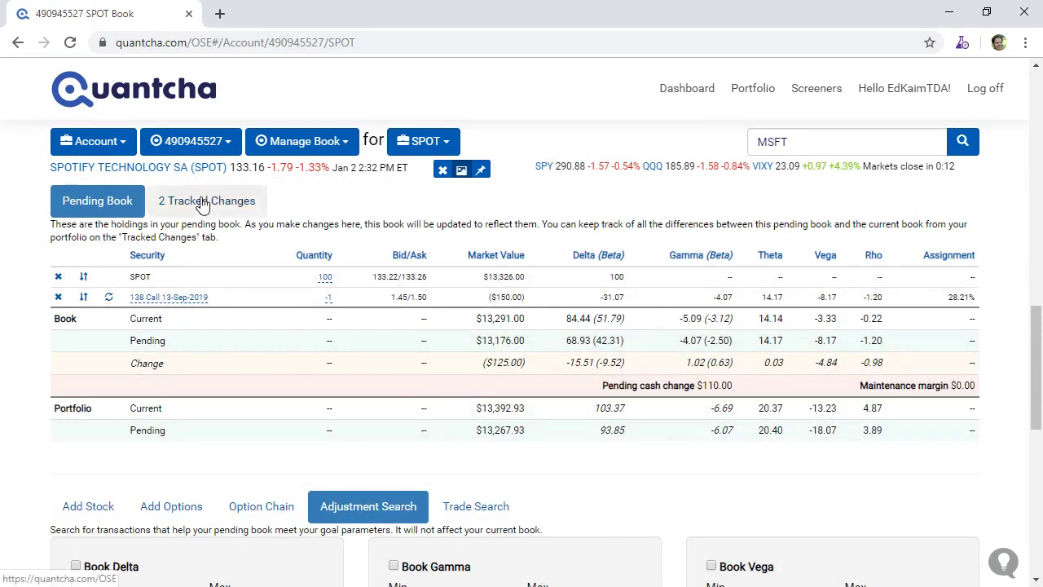
scroll(1037, 347, up, 8)
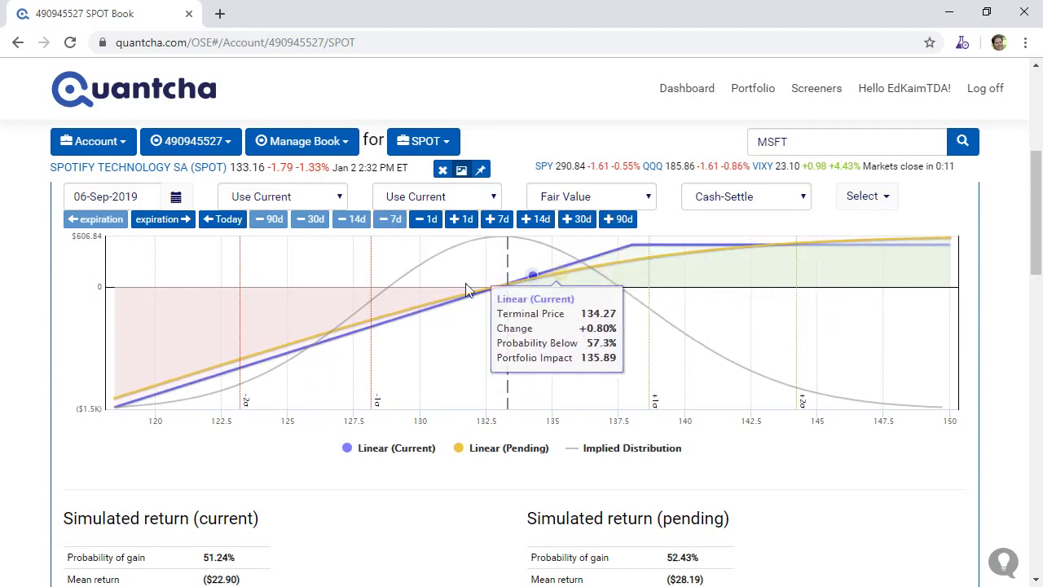
click(149, 224)
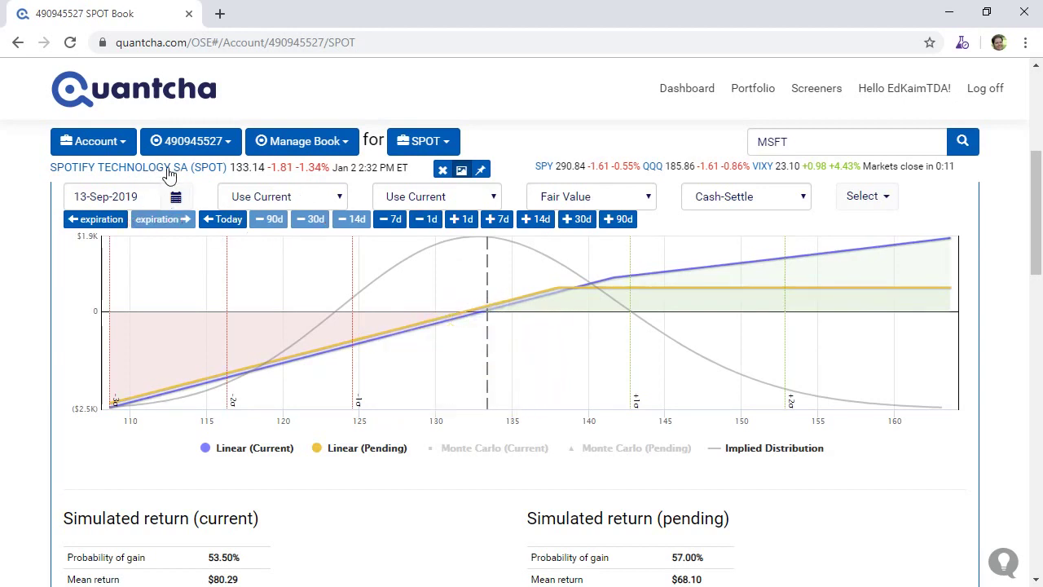
Step: Examine the available exit IV, exit interest and liquidity options of the profit and loss projection
click(325, 200)
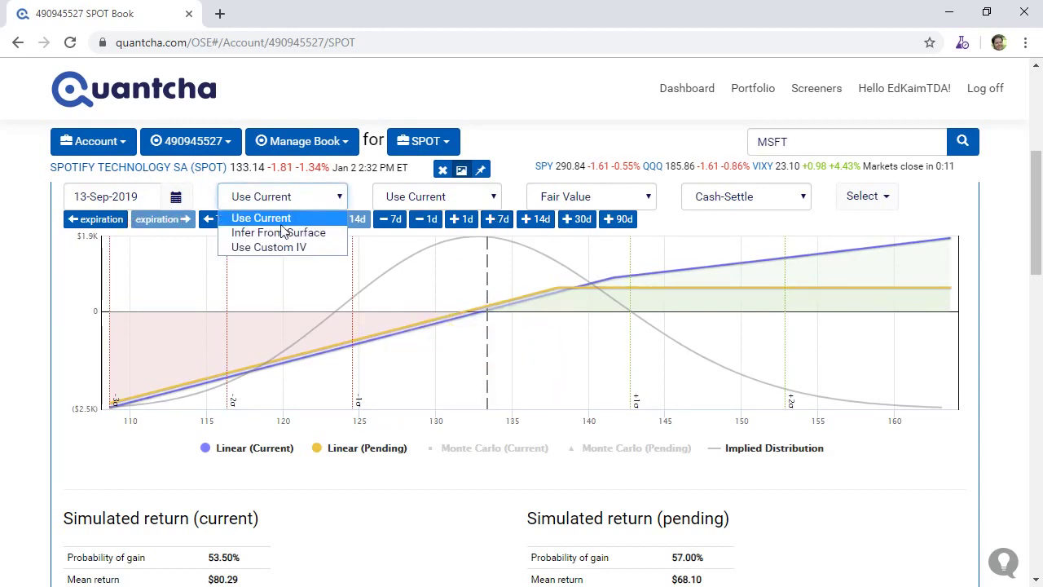
click(403, 197)
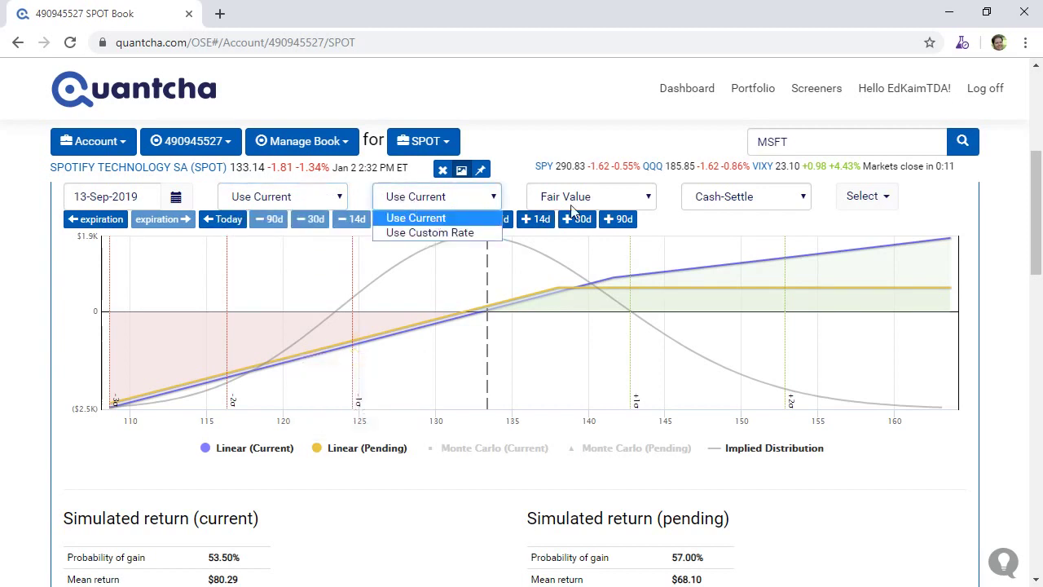
click(598, 199)
click(411, 202)
click(613, 196)
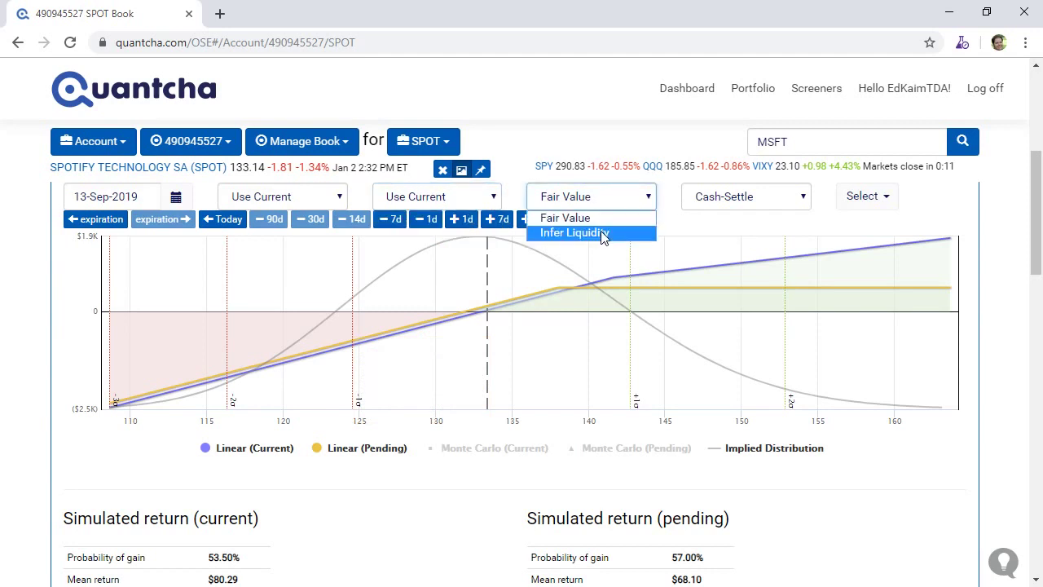
click(672, 221)
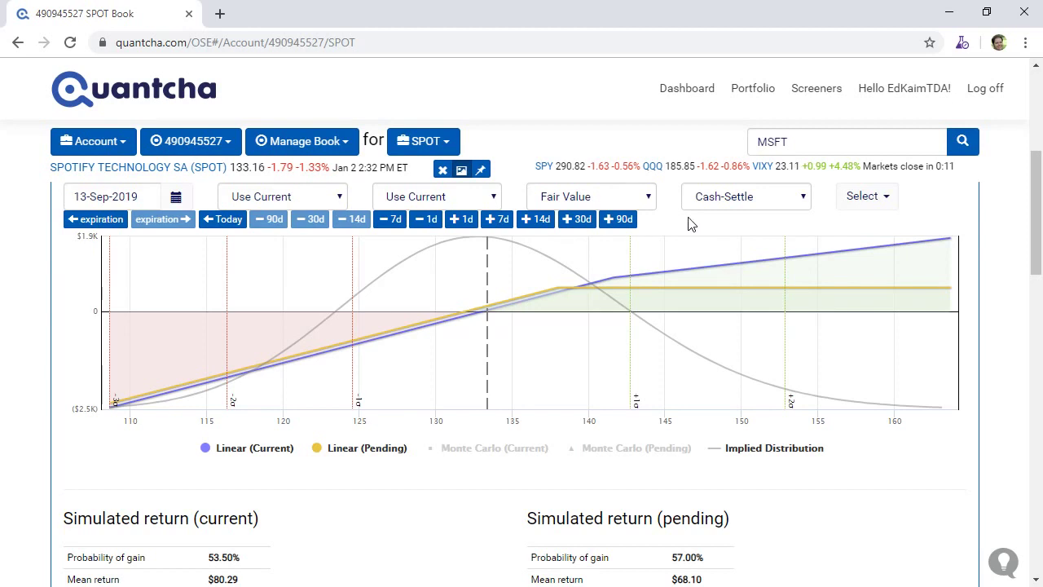
Step: Examine the projection's expiration handling options and the holdings and greeks of the pending SPOT book
click(753, 208)
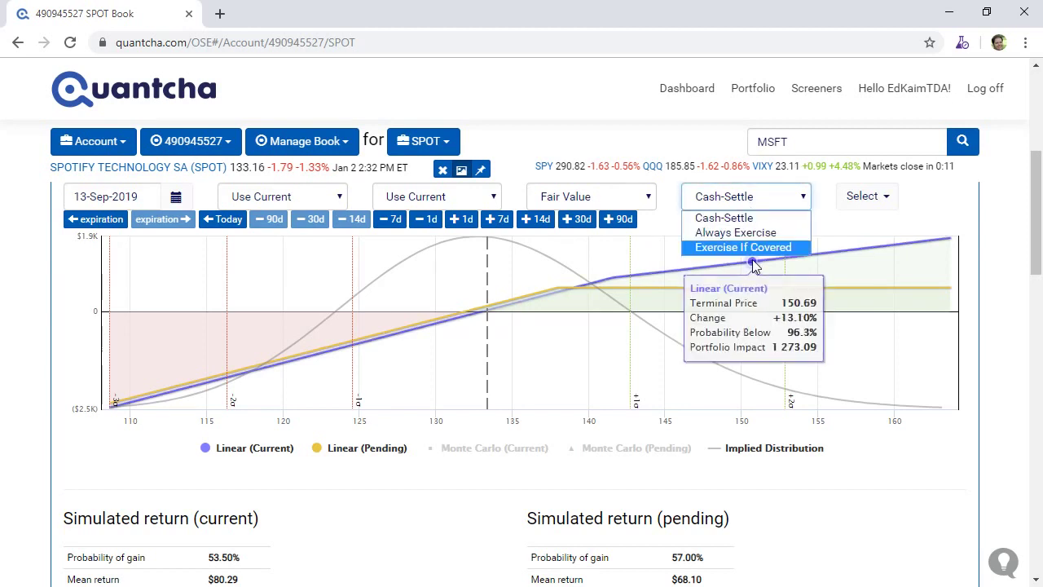
click(959, 219)
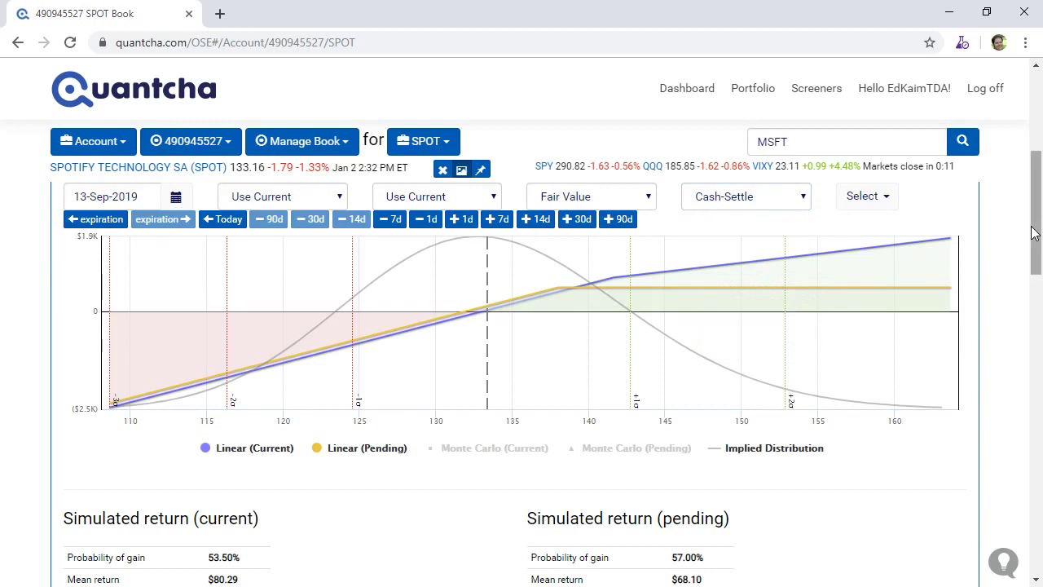
drag(1033, 233, 977, 379)
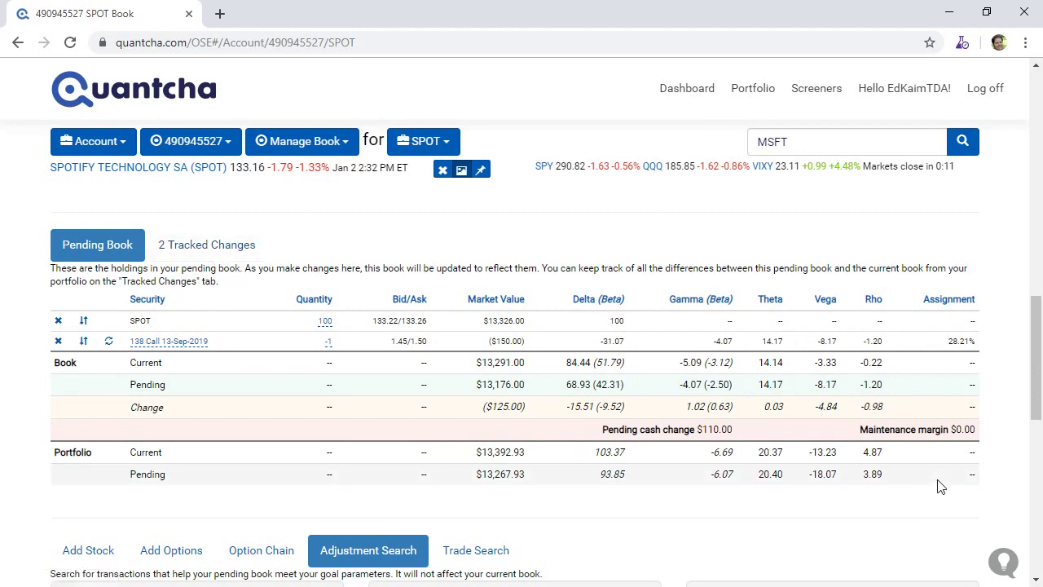
Step: Create a trade ticket from the tracked SPOT changes and price it at the midpoint net credit of 1.15
click(198, 248)
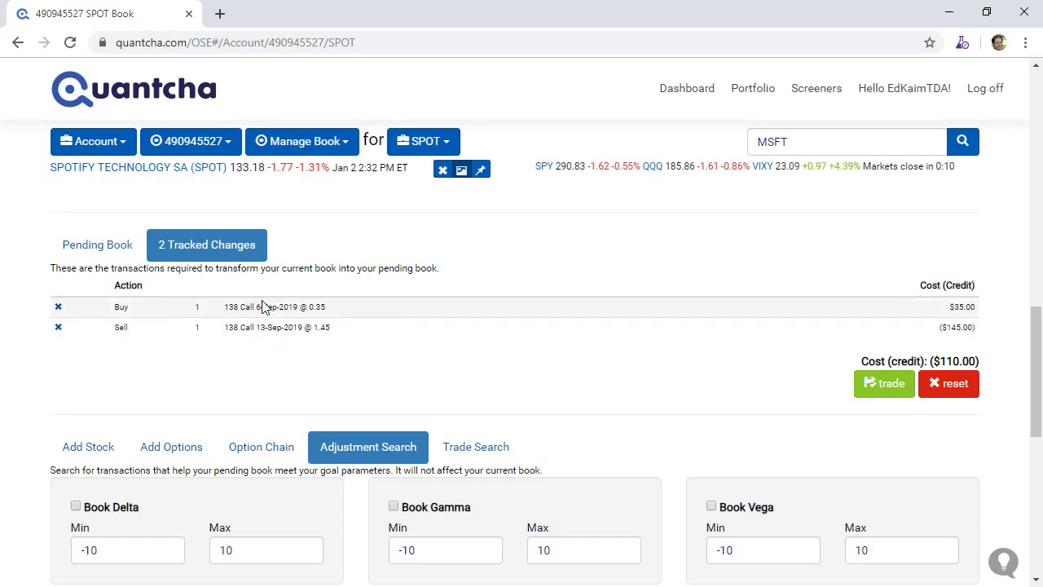
click(883, 383)
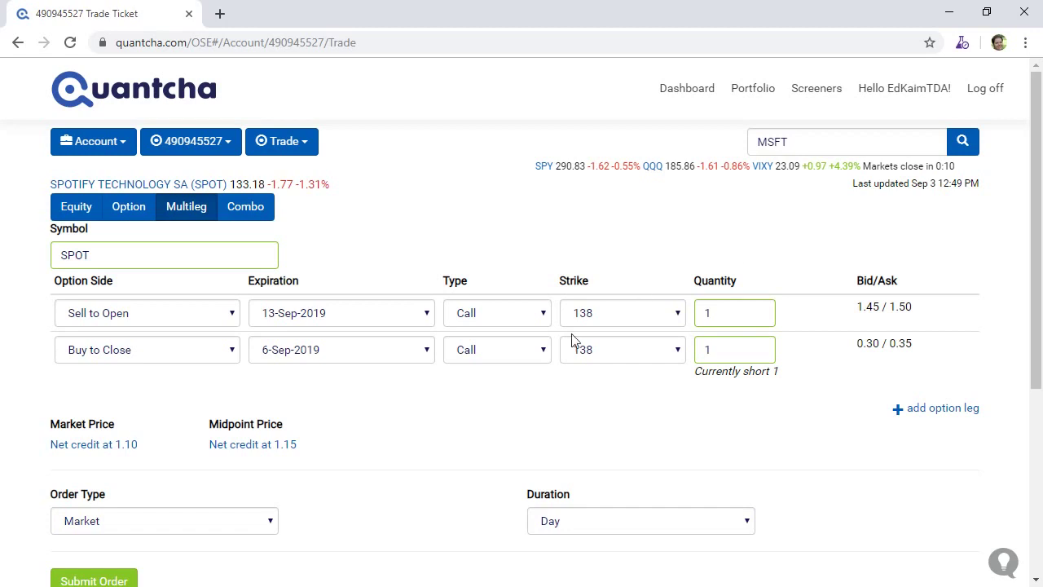
triple_click(251, 445)
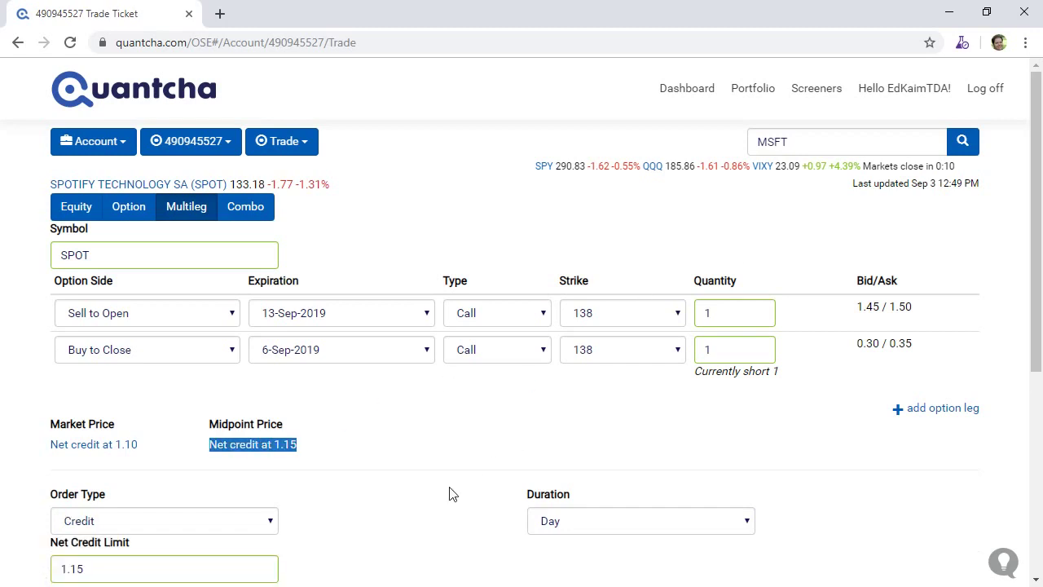
click(404, 491)
scroll(1040, 327, down, 2)
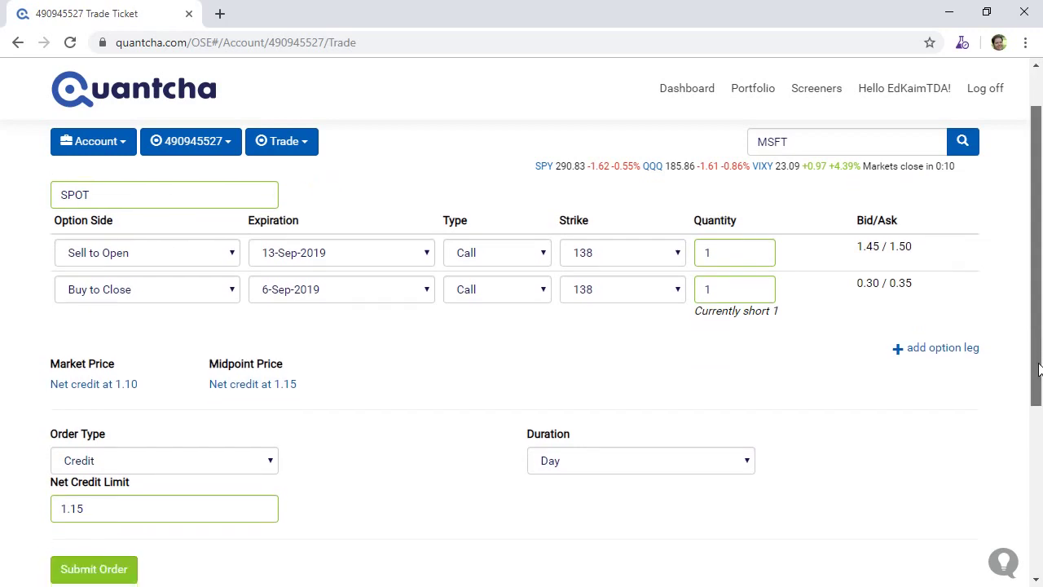
Step: Check the available order types and submit the SPOT roll as a Credit order with Day duration
click(186, 382)
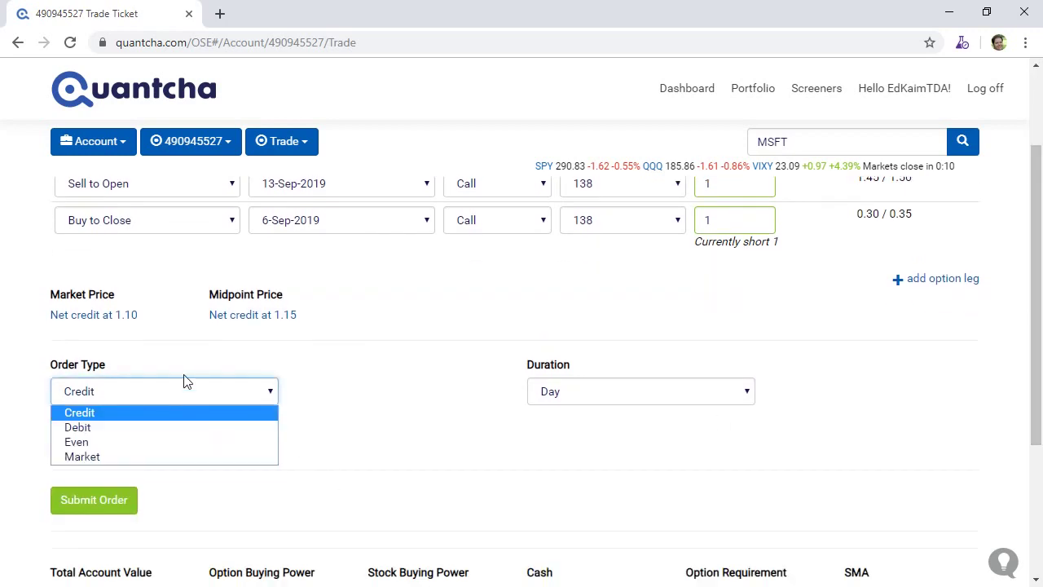
click(428, 380)
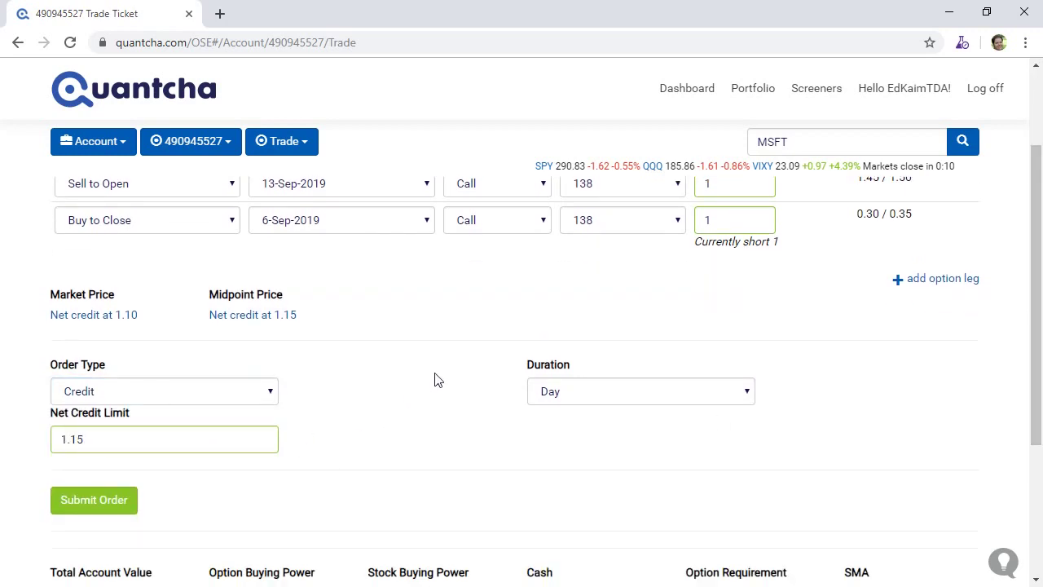
click(268, 392)
click(348, 373)
click(82, 517)
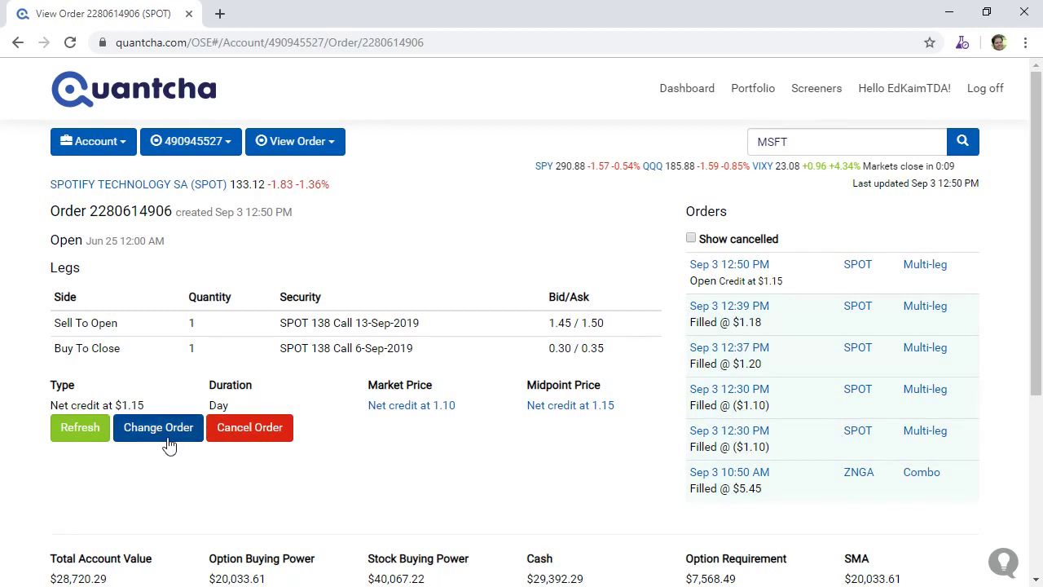
Step: Try to change the open SPOT roll order to the market price net credit of 1.10
triple_click(432, 412)
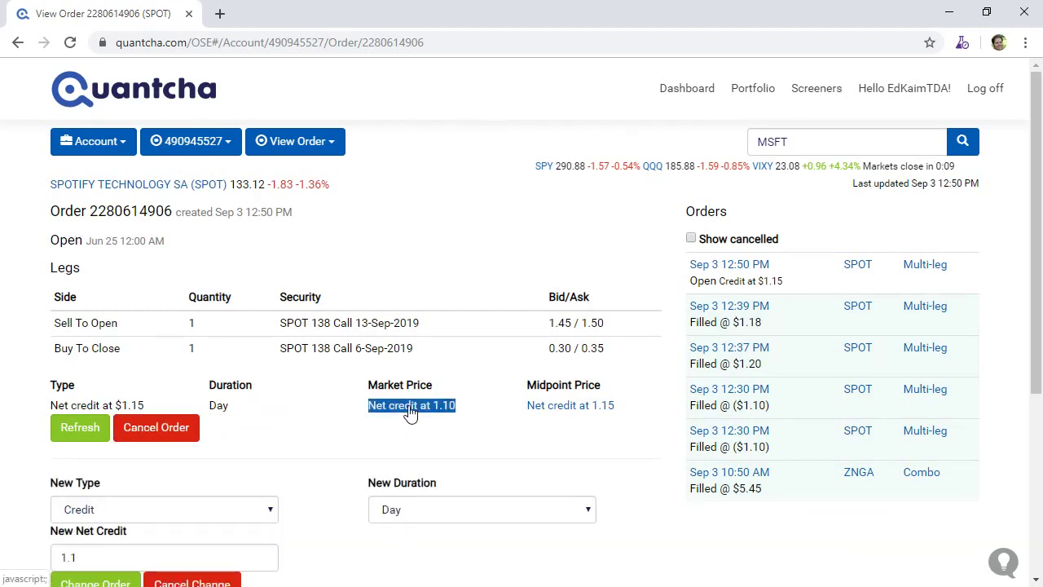
click(297, 458)
scroll(305, 453, down, 3)
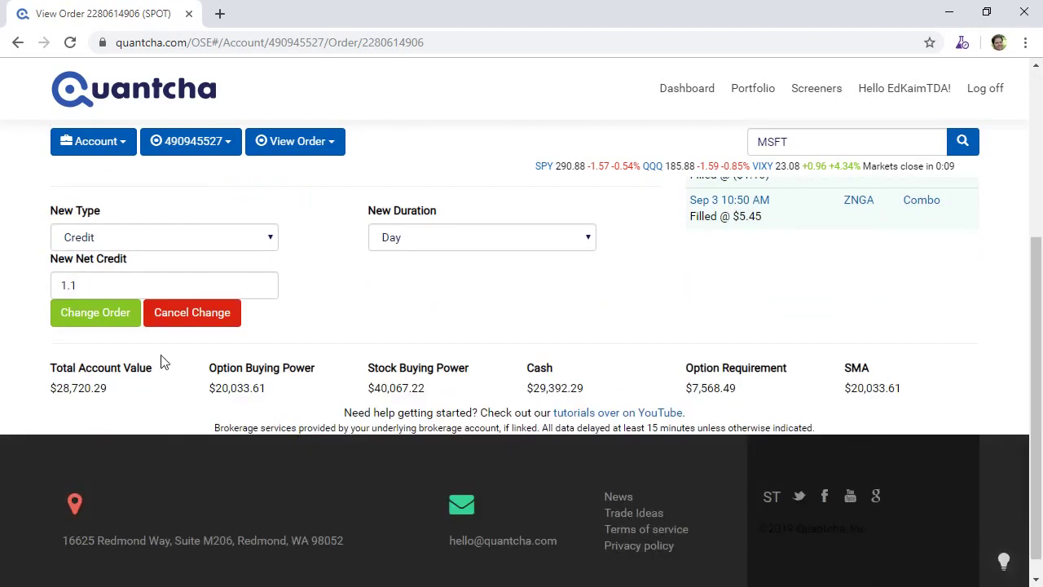
click(94, 316)
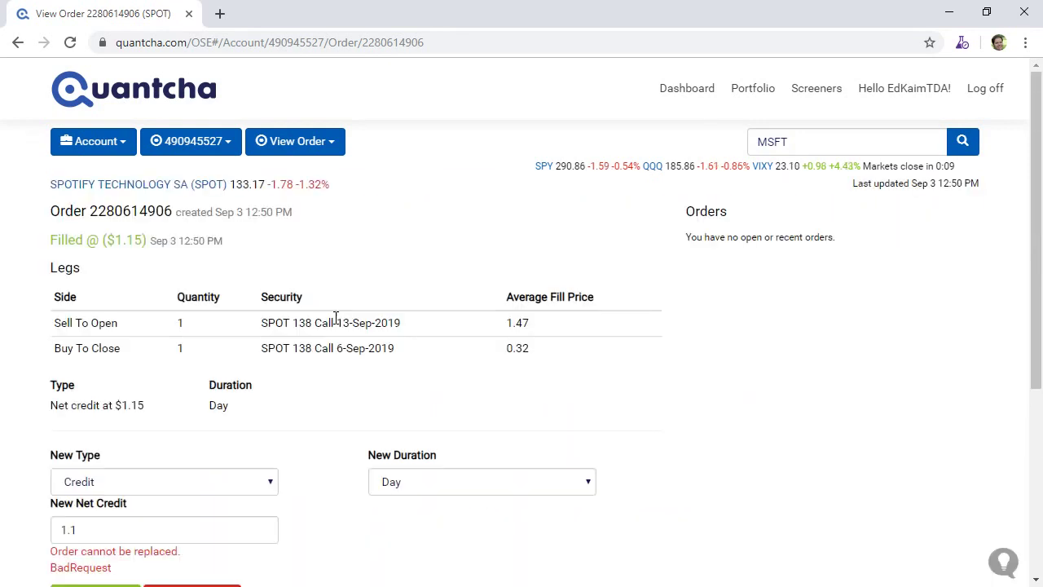
Step: Check the roll order's fill price and the 138 Call 13-Sep-2019 position with its days to expiration in the portfolio
drag(114, 240, 151, 240)
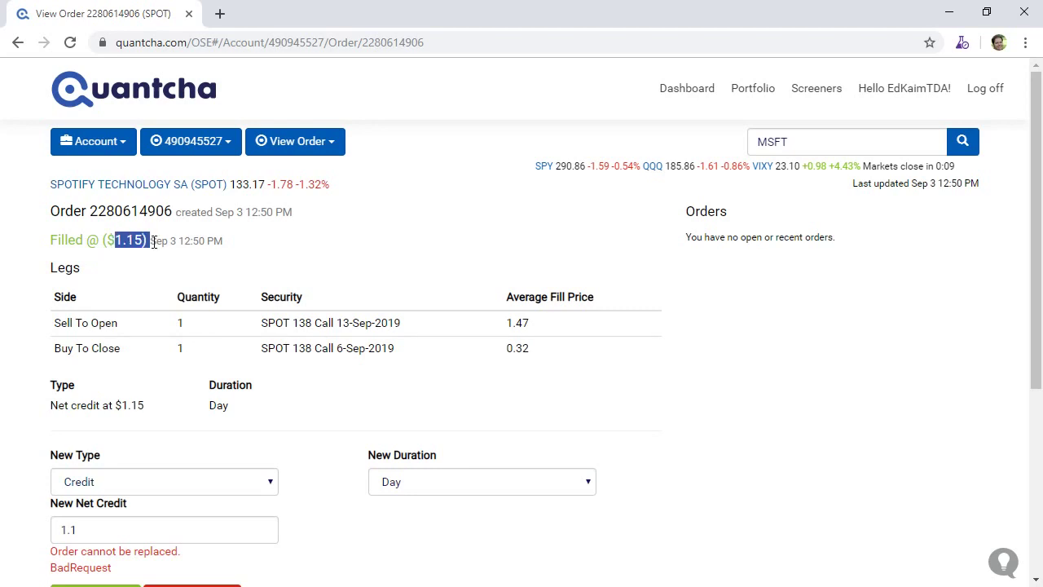
click(330, 266)
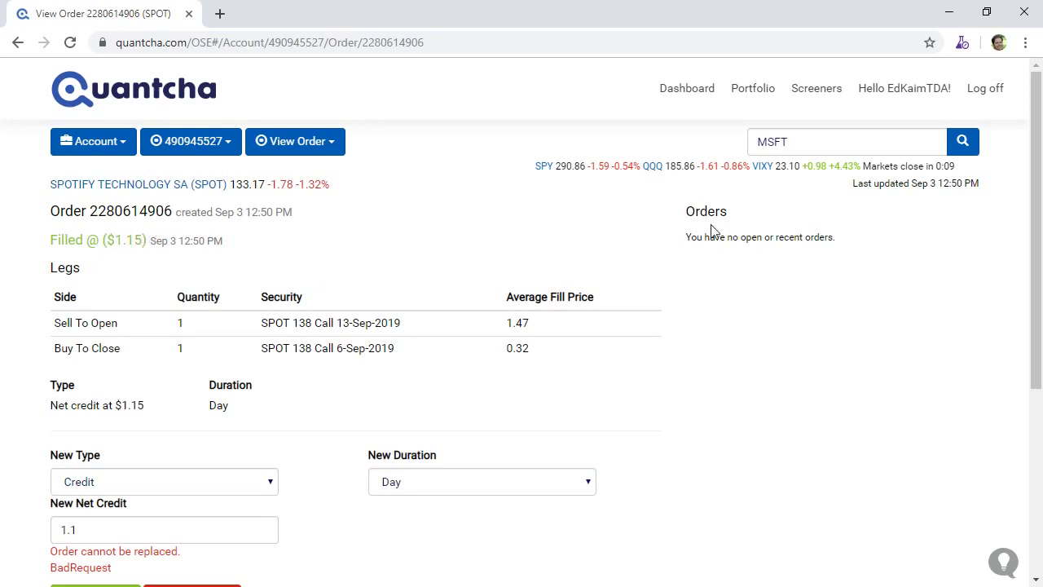
click(750, 96)
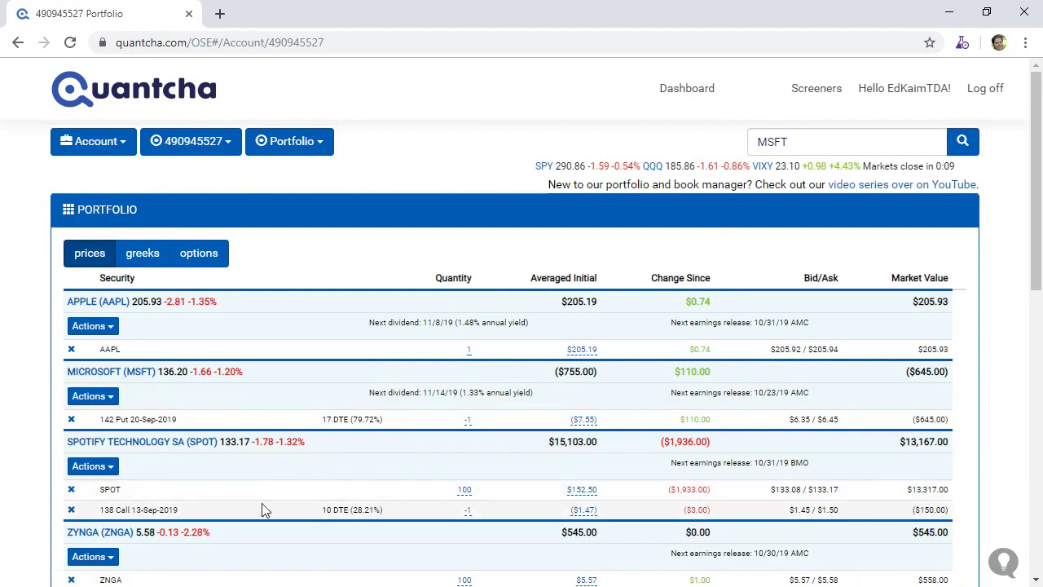
drag(134, 509, 179, 509)
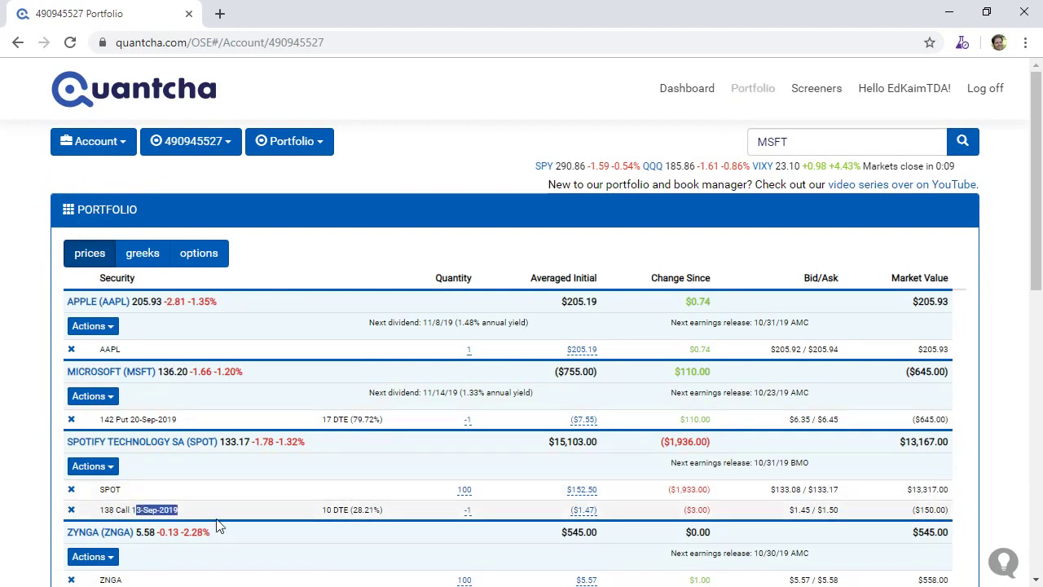
drag(326, 509, 349, 509)
click(350, 510)
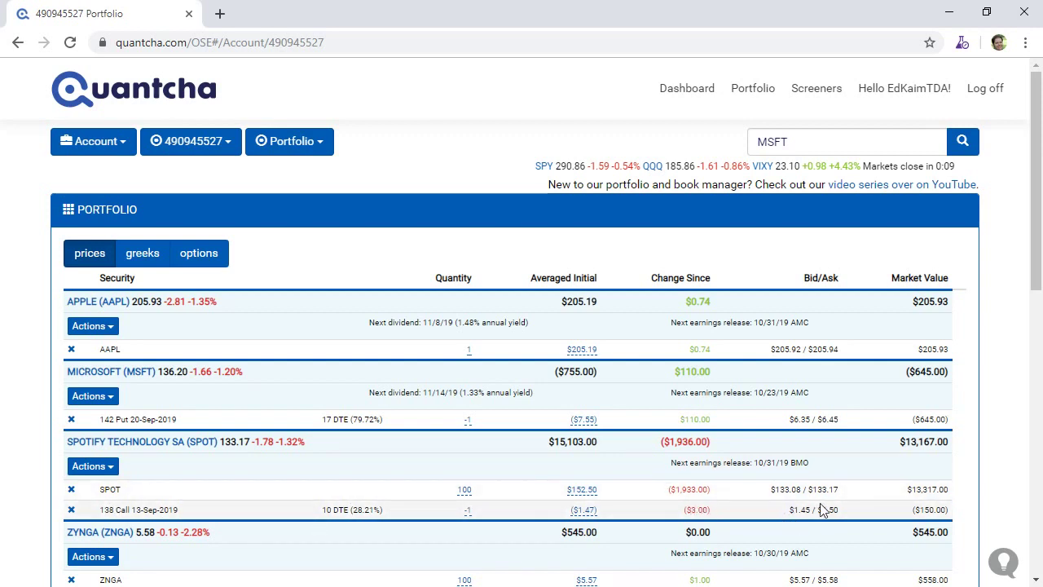
Step: Open the SPOT book from the portfolio and review its profit and loss projection
click(105, 466)
click(87, 493)
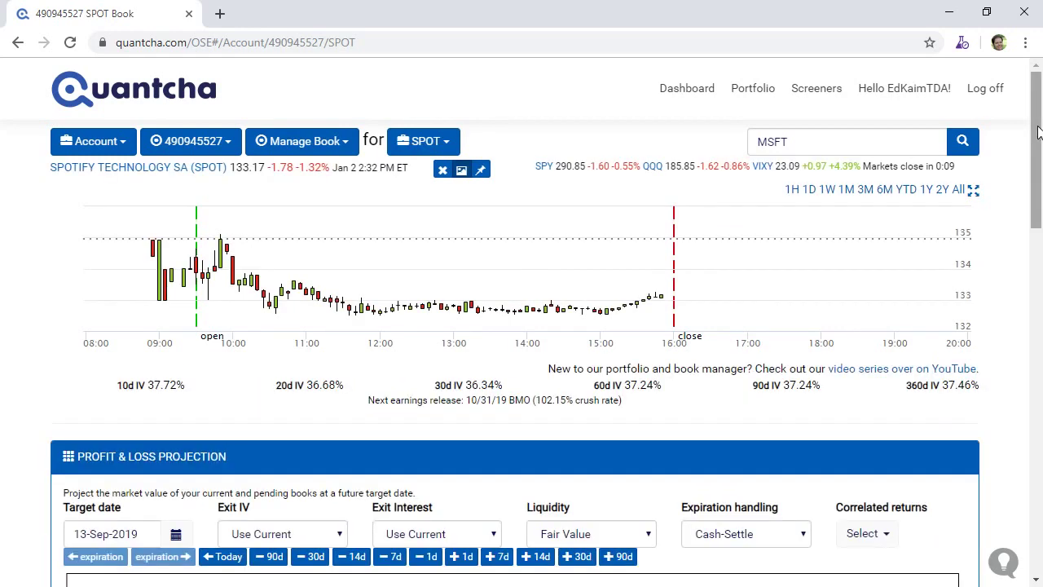
scroll(1037, 133, down, 4)
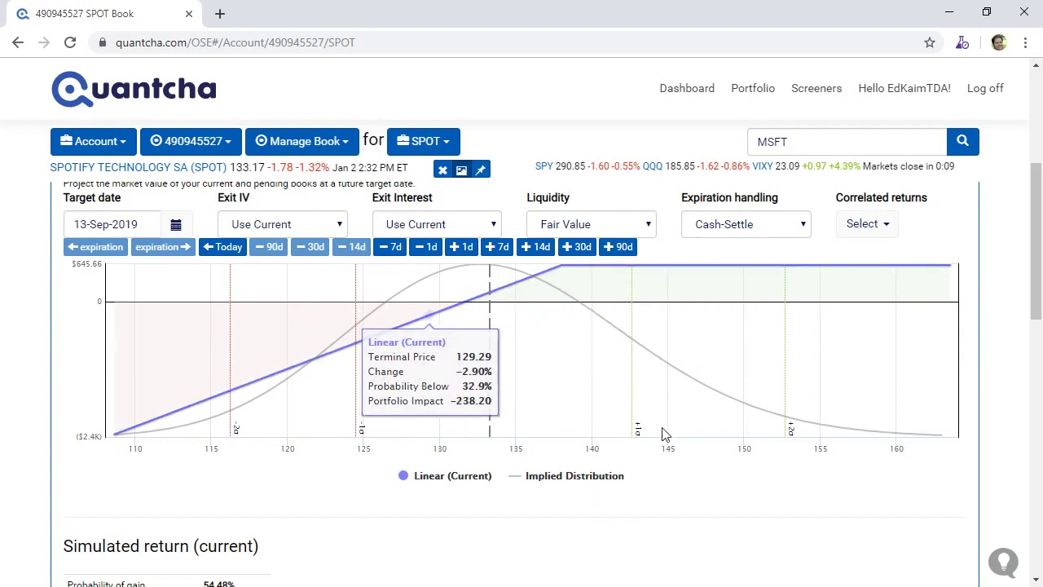
Step: Open the account link management from the portfolio and unlink the TD Ameritrade account
click(758, 92)
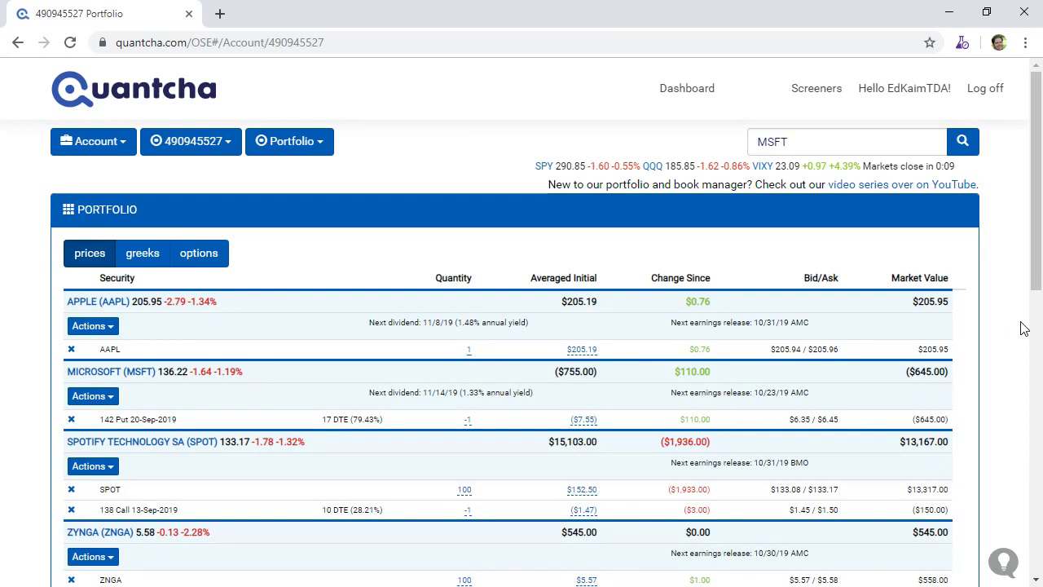
click(308, 140)
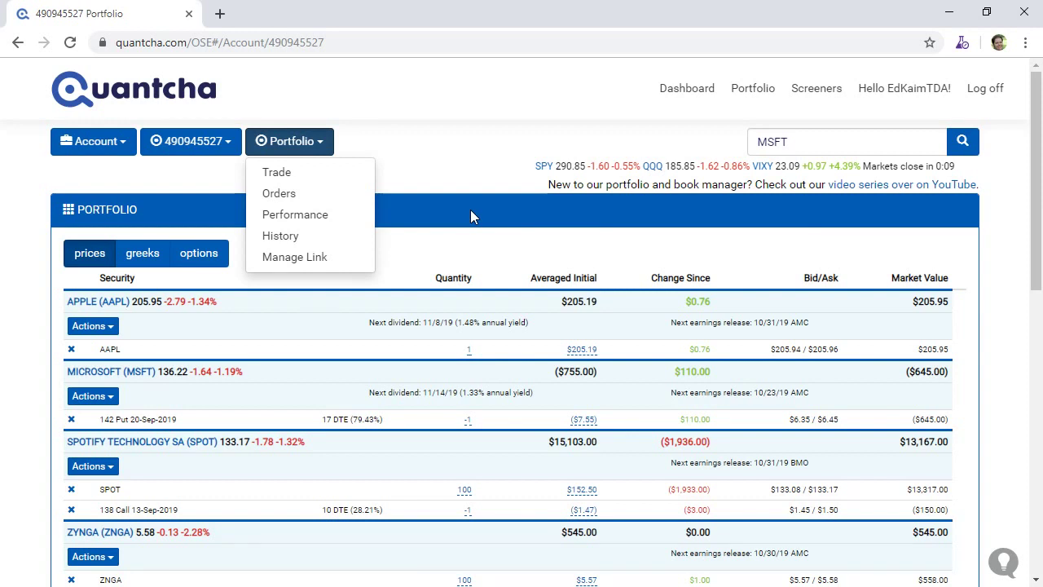
click(324, 259)
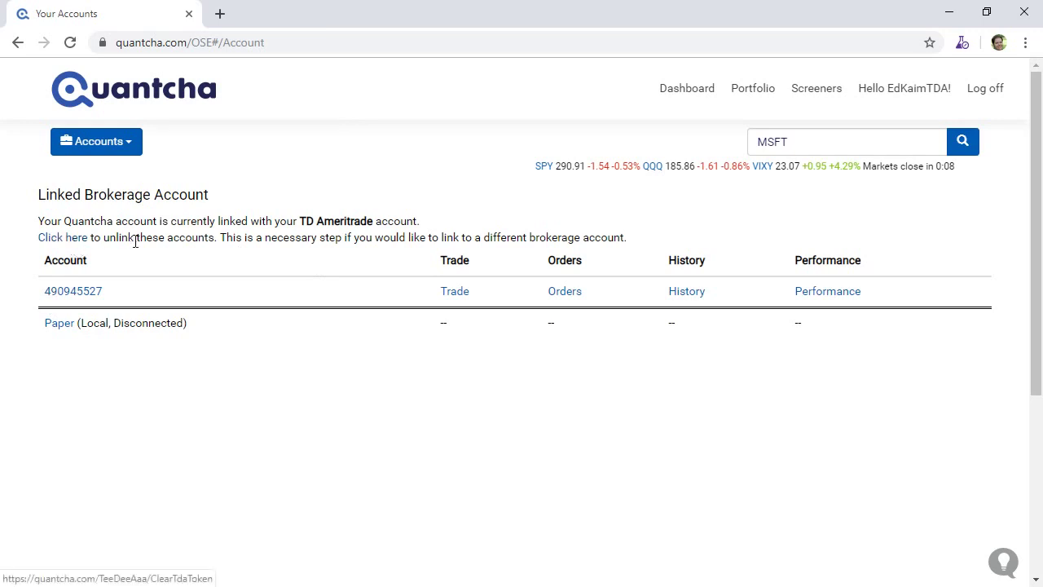
click(63, 242)
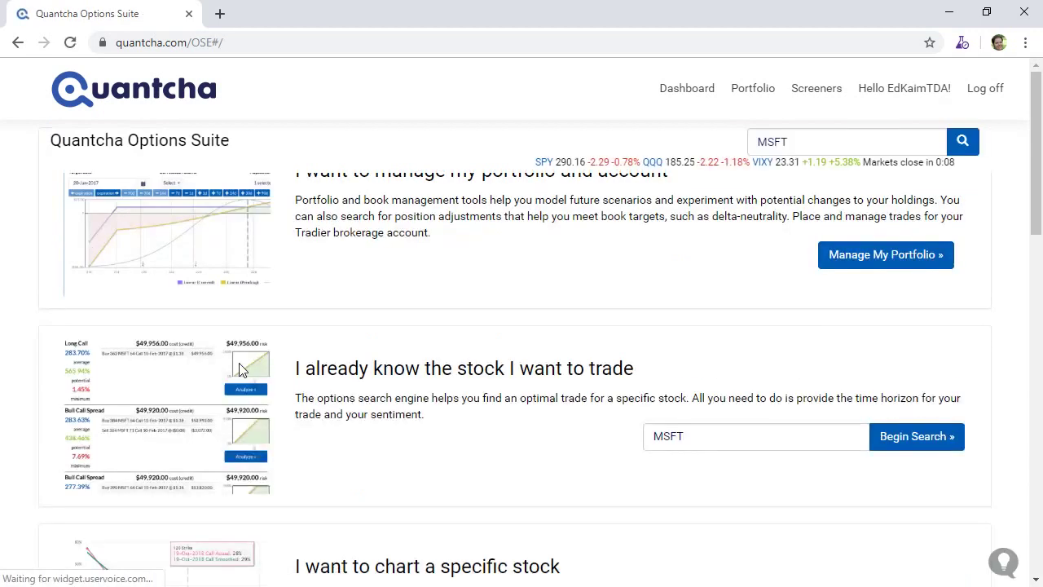
Step: Open the portfolio manager and check which accounts are available besides the Paper portfolio
click(886, 300)
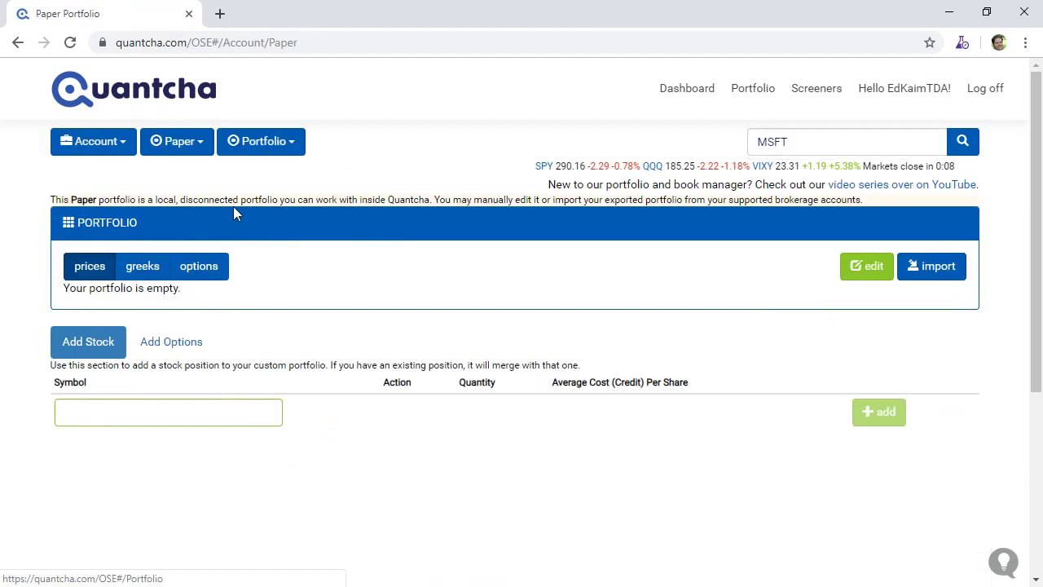
click(178, 142)
click(413, 290)
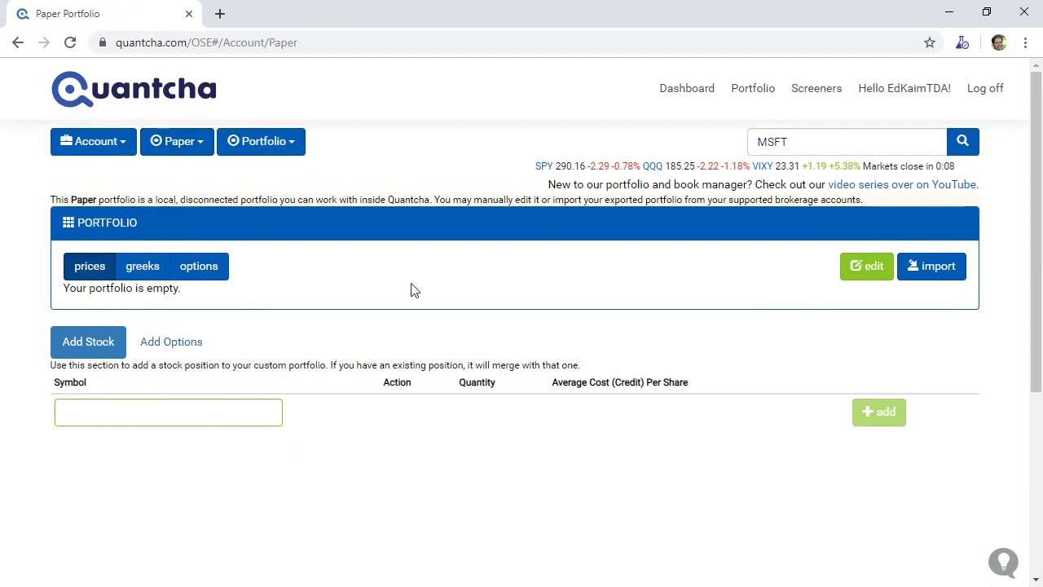